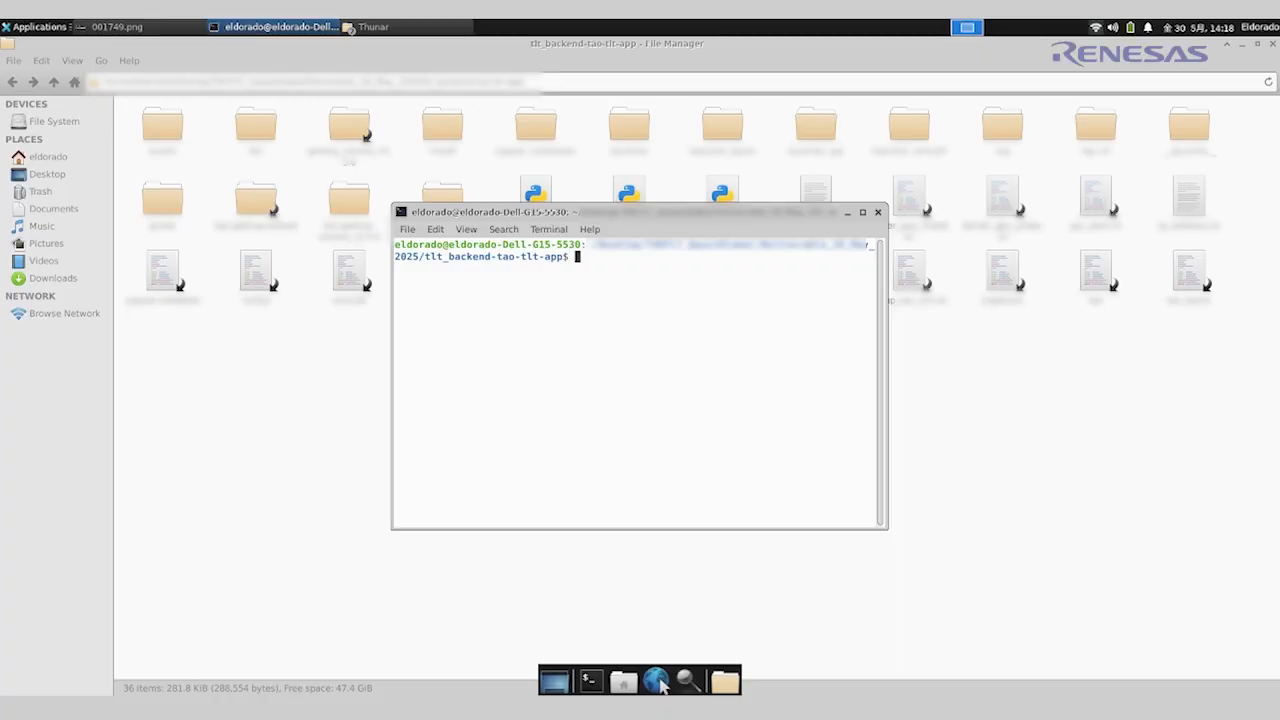
# - Run ./gui_start.sh in the tlt_backend-tao-tlt-app folder to launch the Transfer learning toolkit, moving the terminal windows apart
pyautogui.moveTo(565, 213)
pyautogui.mouseDown()
pyautogui.moveTo(567, 258)
pyautogui.moveTo(569, 236)
pyautogui.mouseUp()
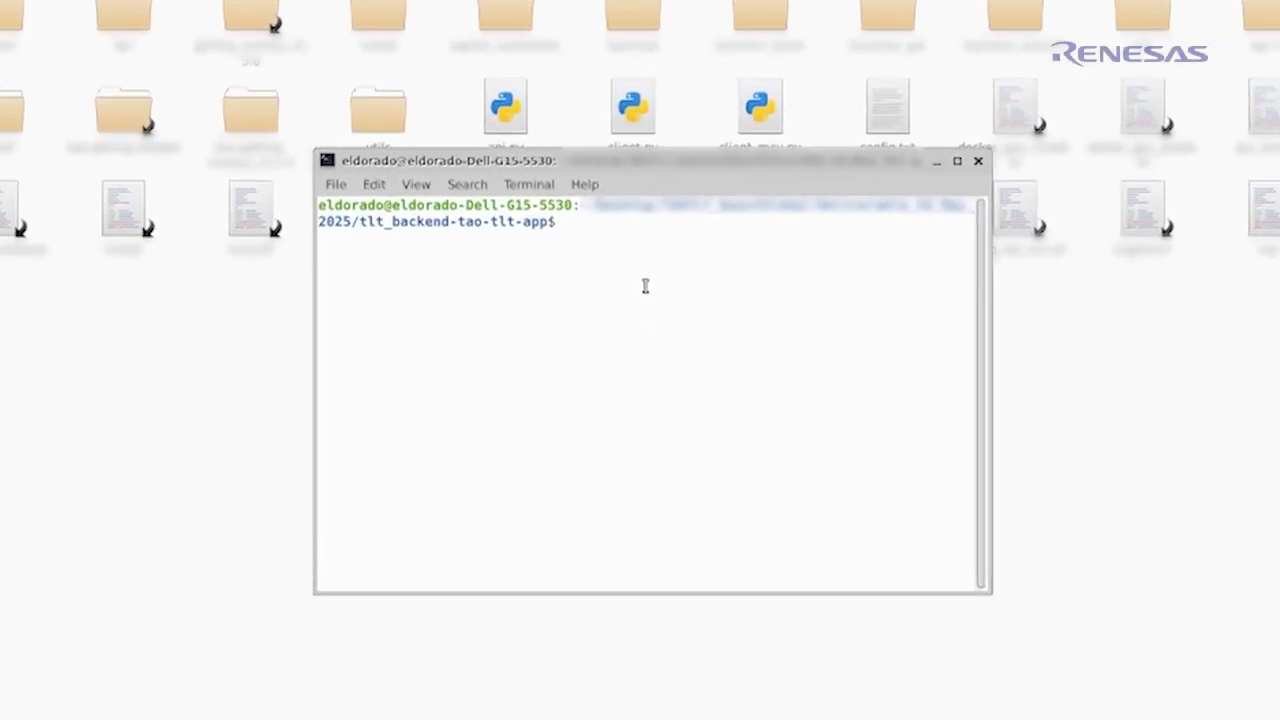
pyautogui.write('./gui')
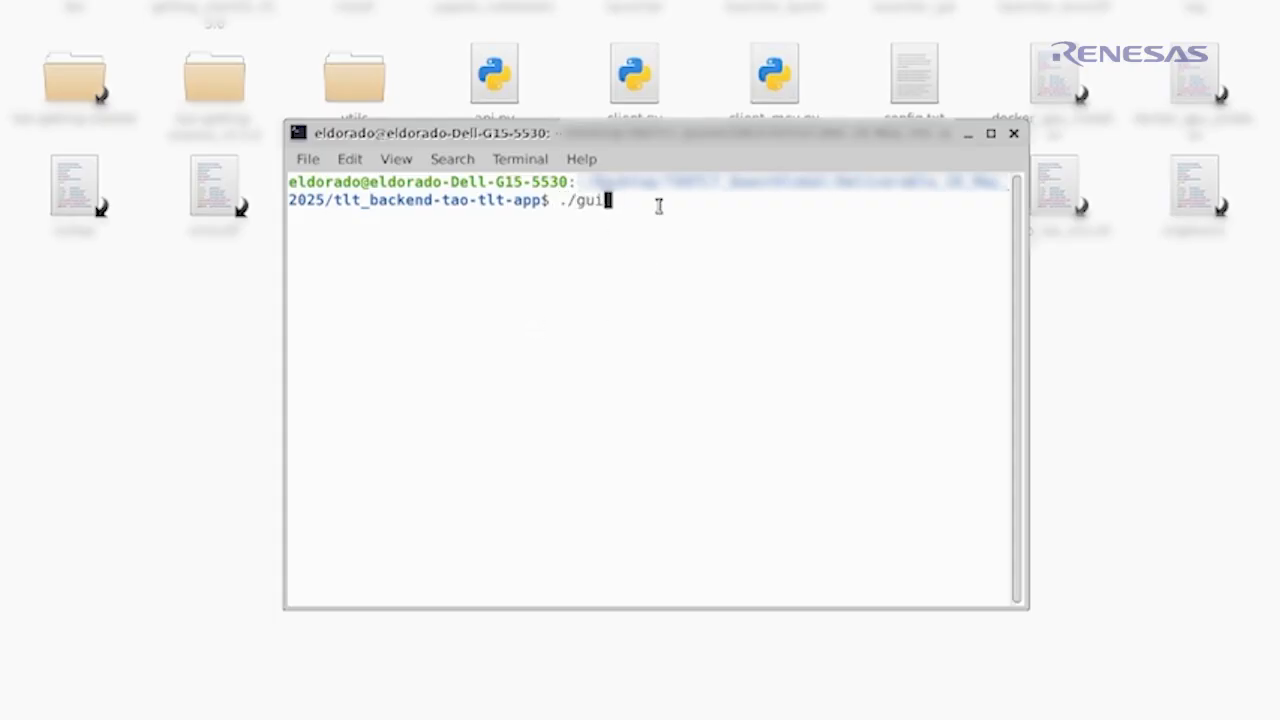
pyautogui.write('_start.sh')
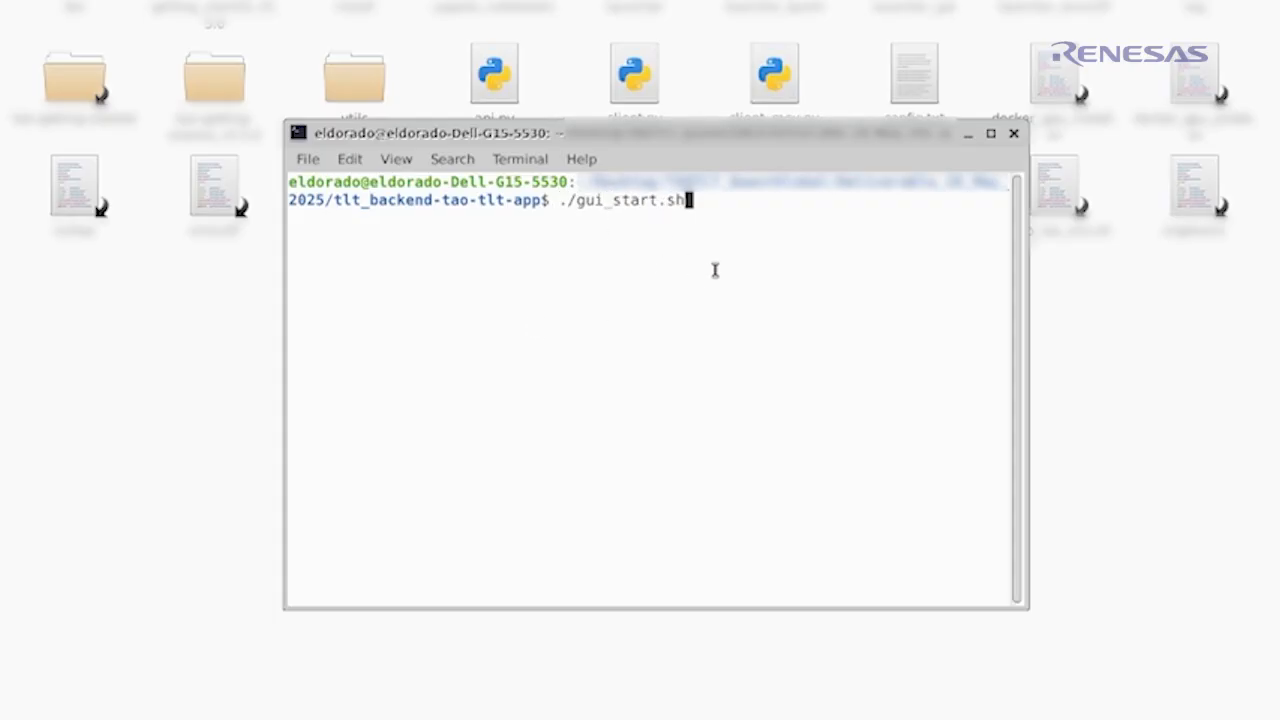
pyautogui.press('Return')
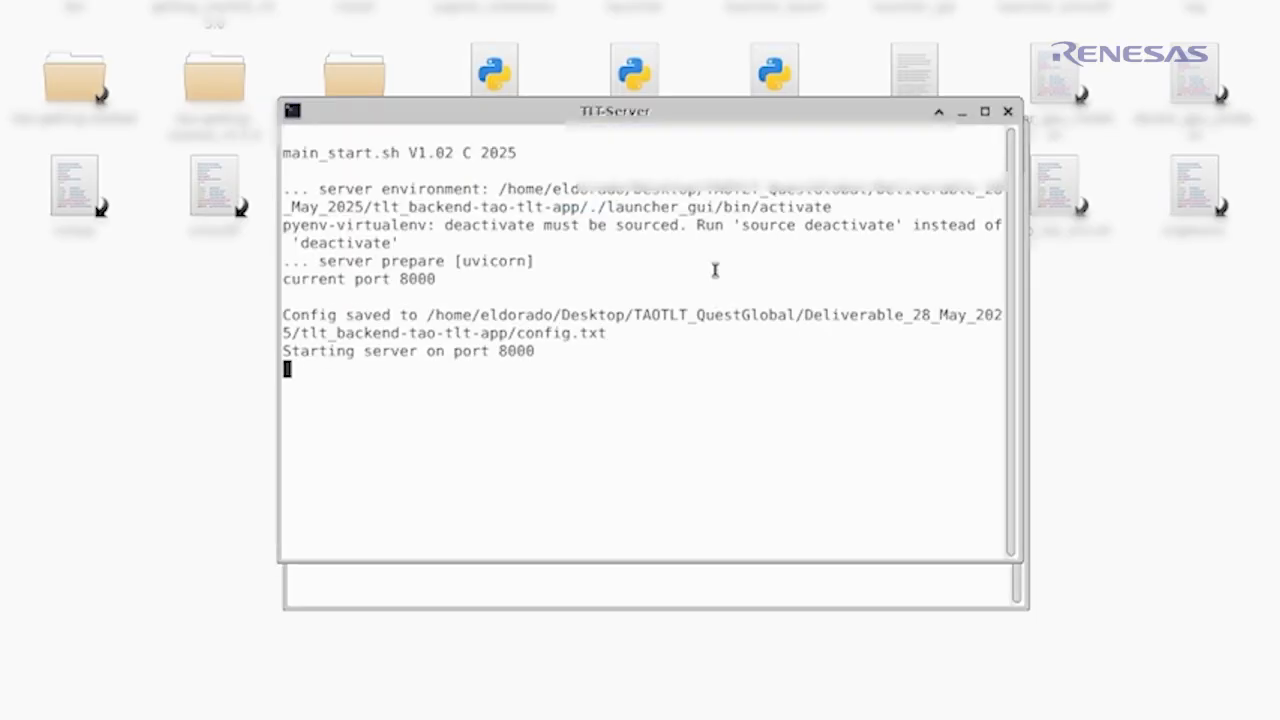
pyautogui.moveTo(705, 113); pyautogui.dragTo(1105, 123)
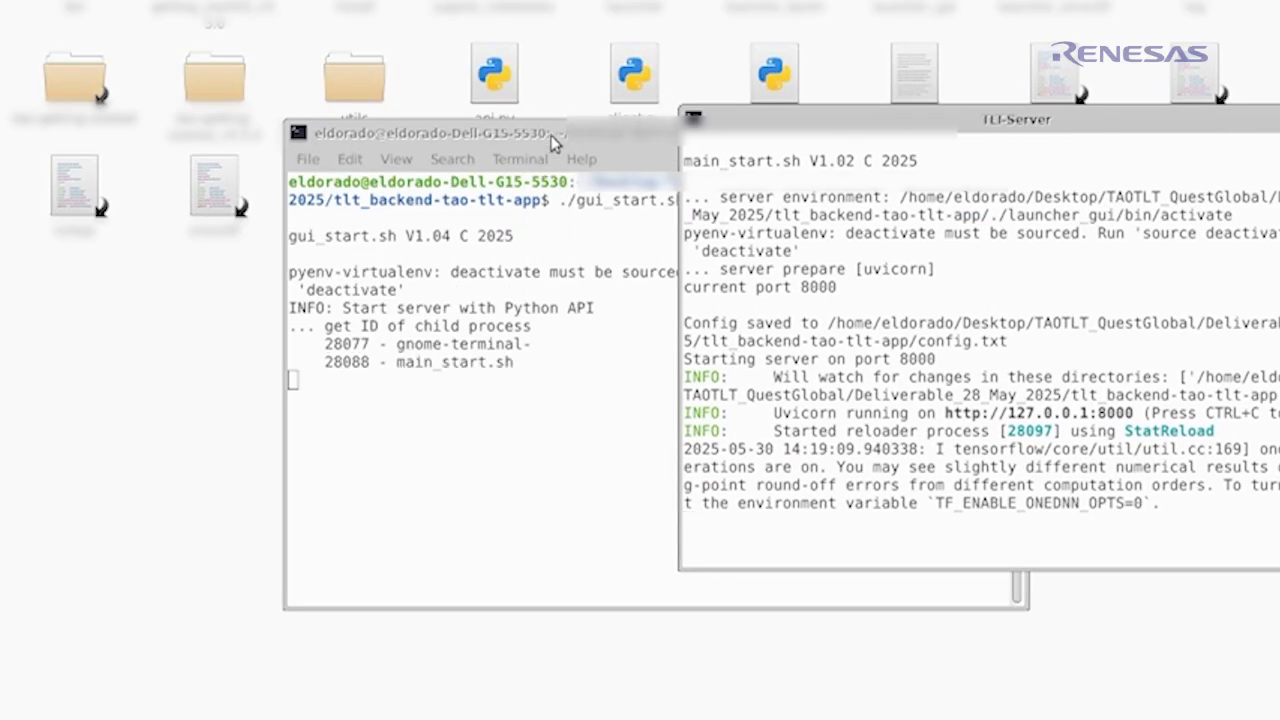
pyautogui.moveTo(422, 129); pyautogui.dragTo(300, 123)
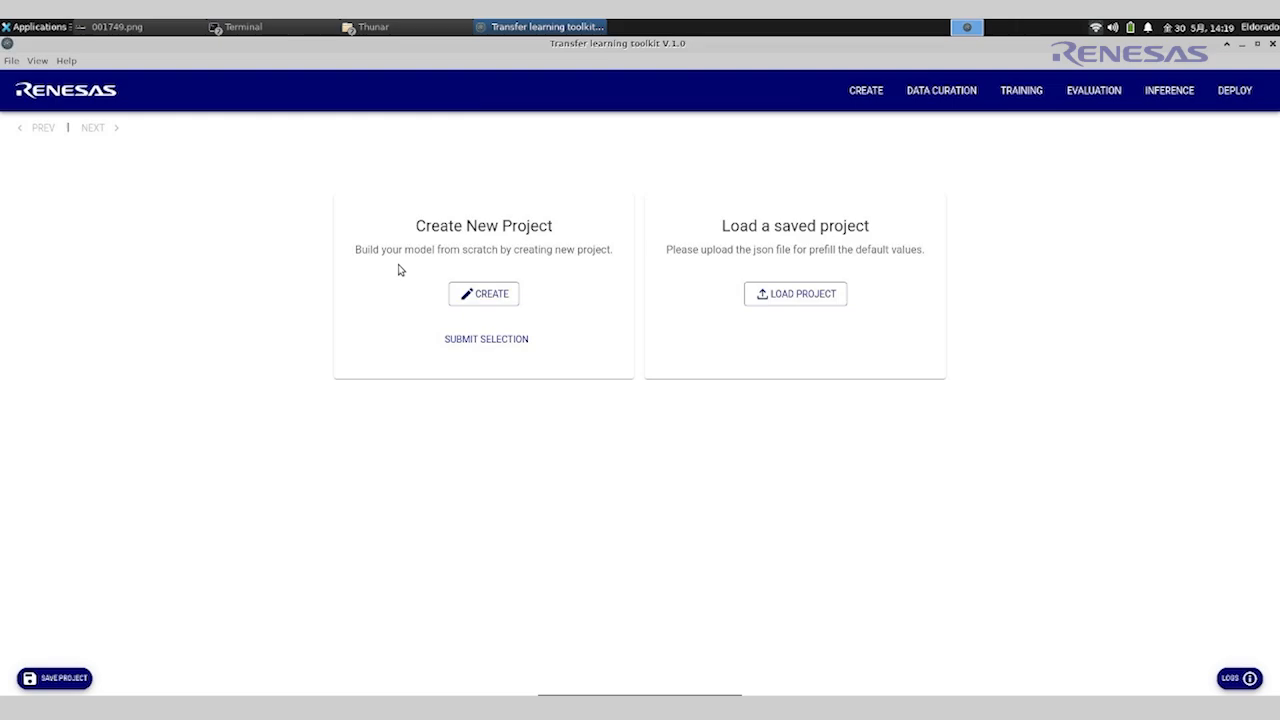
# - Create and submit a new project named Detectnetv2_for_video with task Object Detection and board V2L
pyautogui.click(489, 295)
pyautogui.click(558, 315)
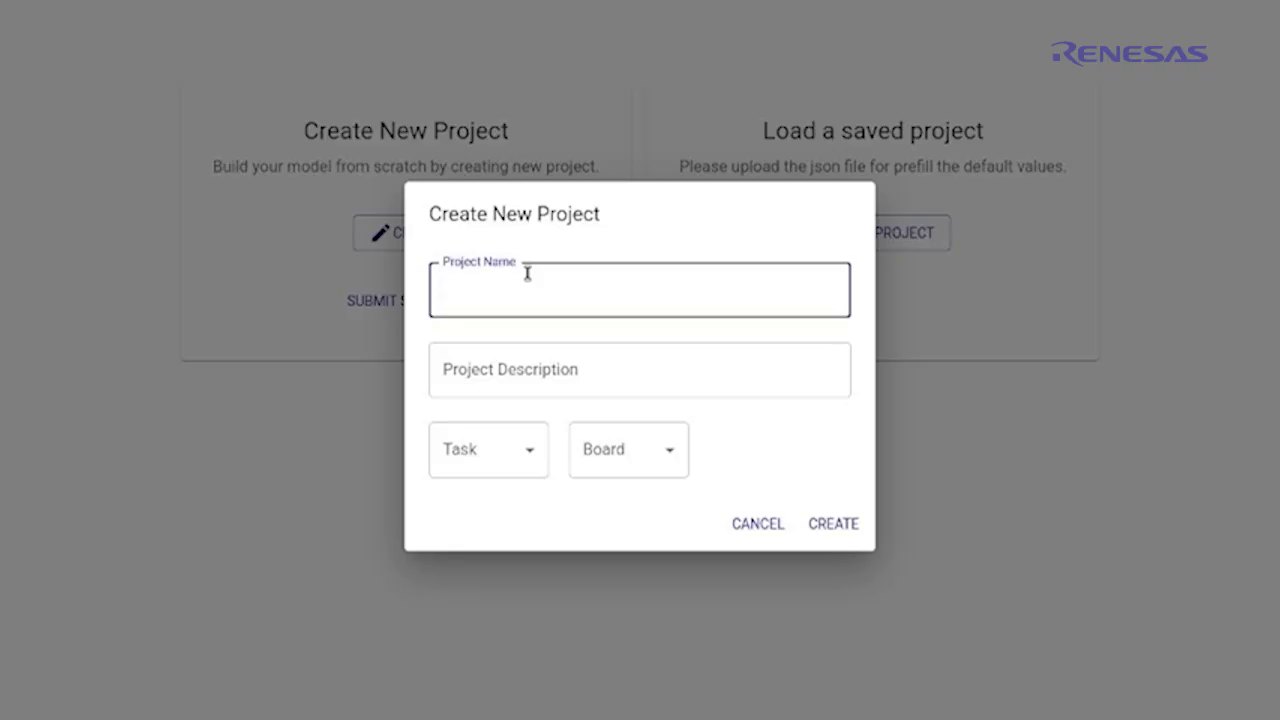
pyautogui.write('Detectnetv2')
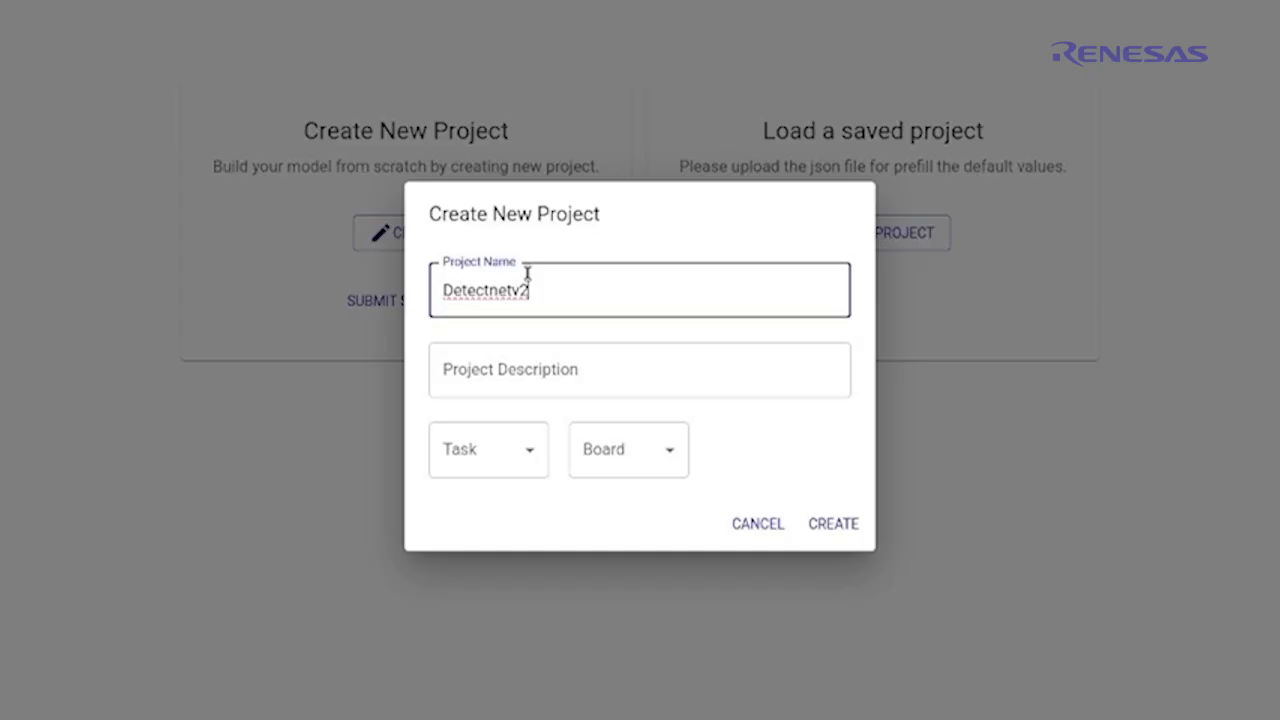
pyautogui.write('_for_video')
pyautogui.click(489, 460)
pyautogui.click(491, 538)
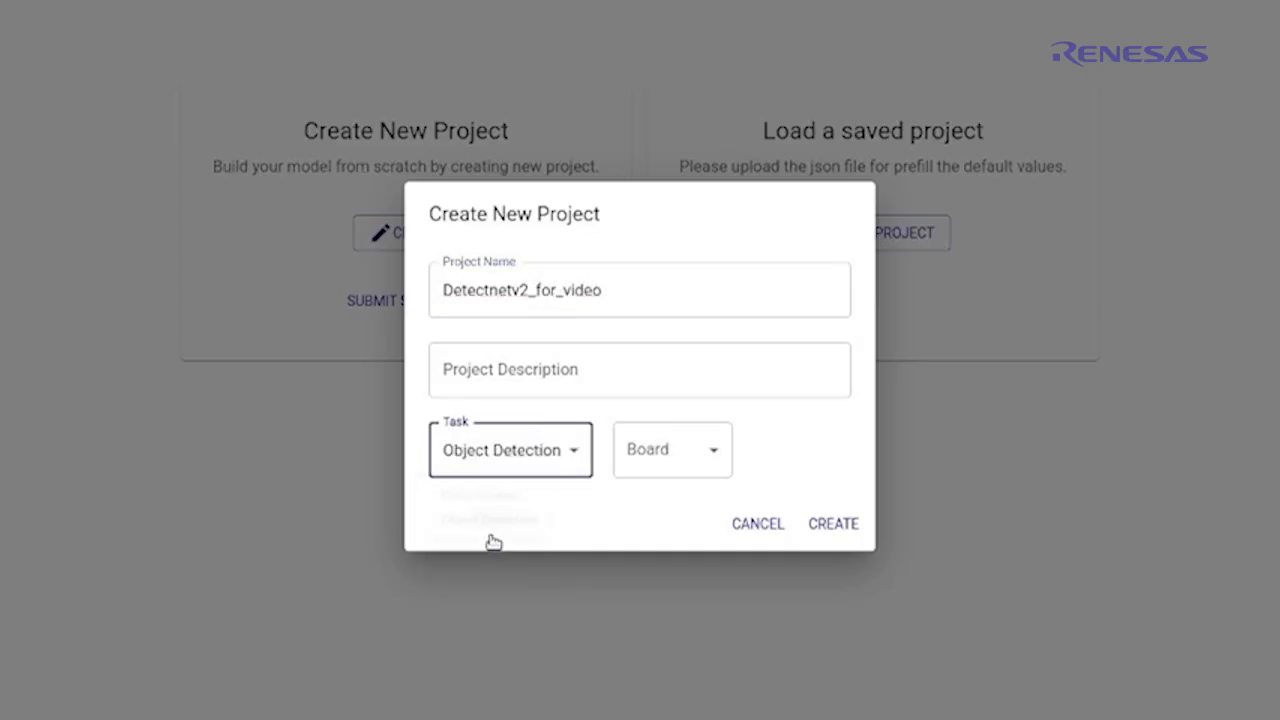
pyautogui.click(692, 450)
pyautogui.click(675, 512)
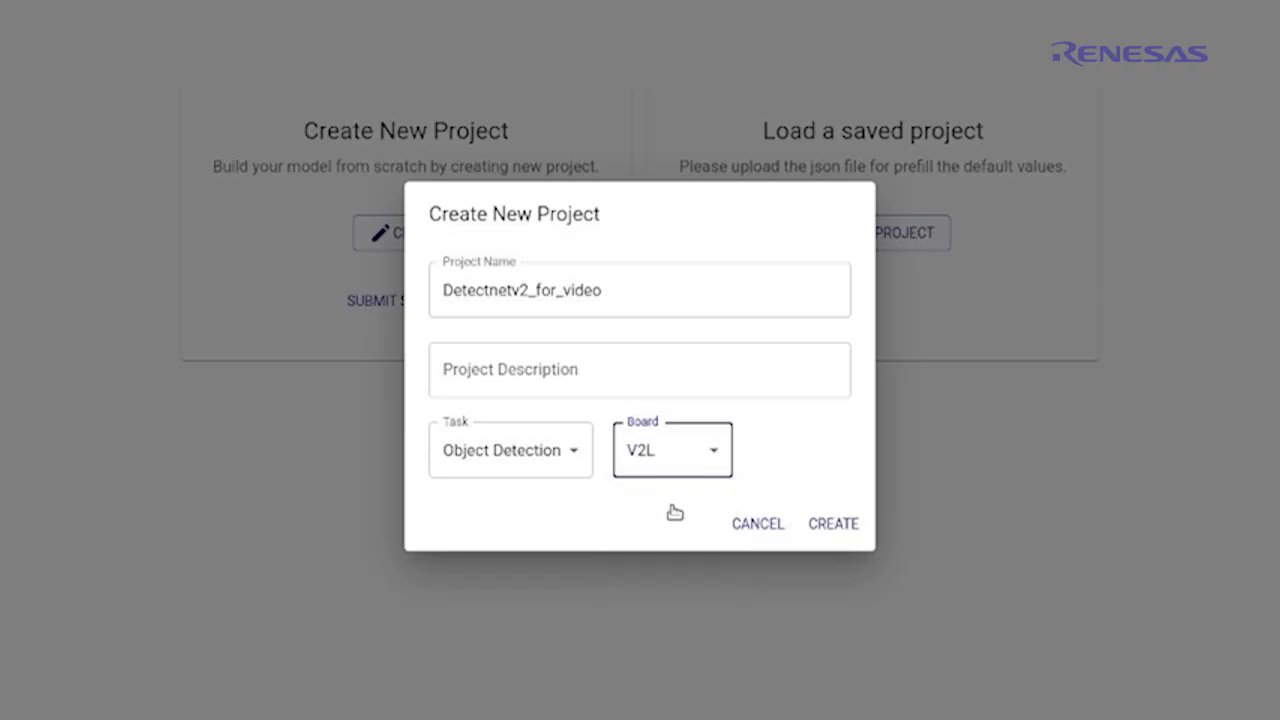
pyautogui.click(843, 527)
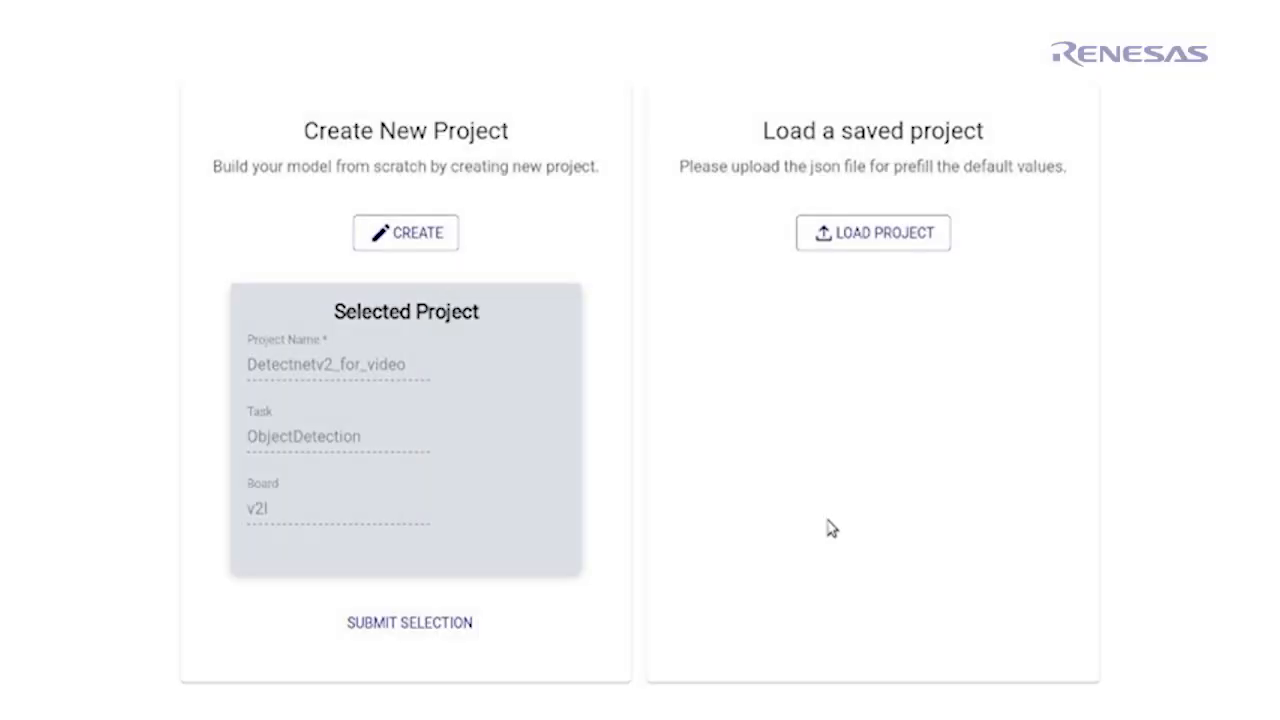
pyautogui.click(400, 643)
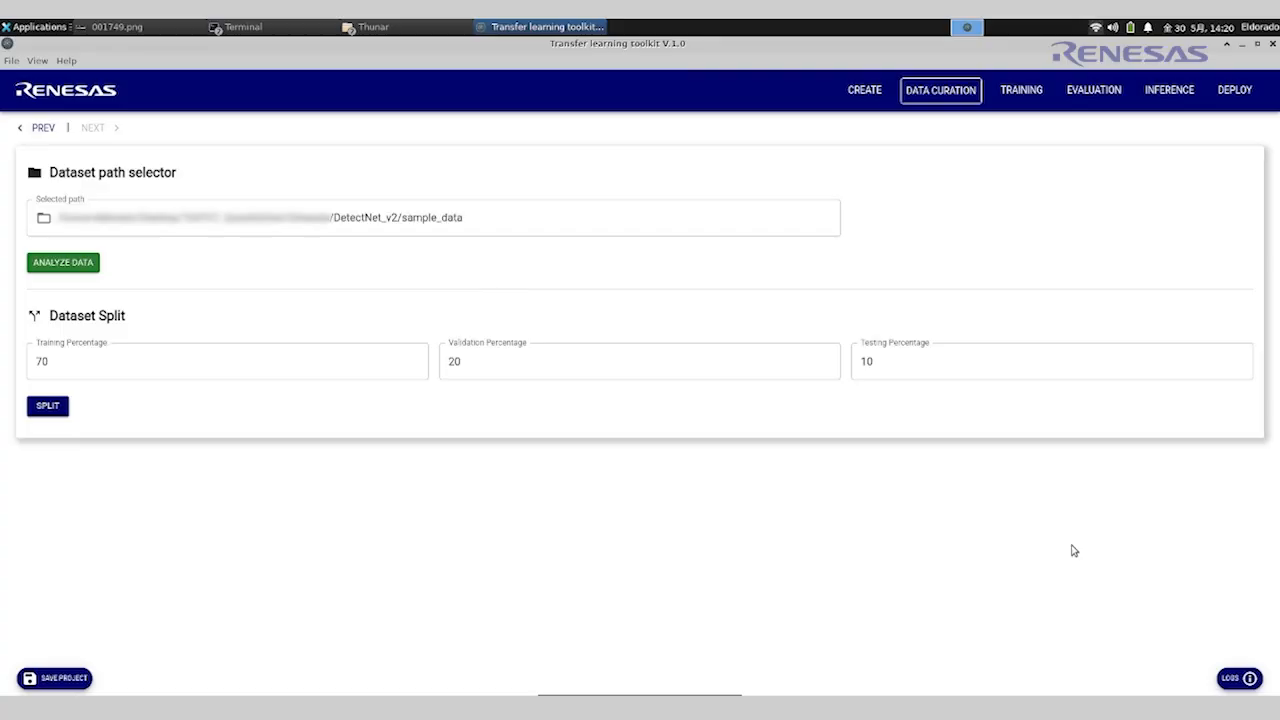
# - Analyze the DetectNet_v2/sample_data dataset and check the live logs while the analysis runs
pyautogui.click(62, 265)
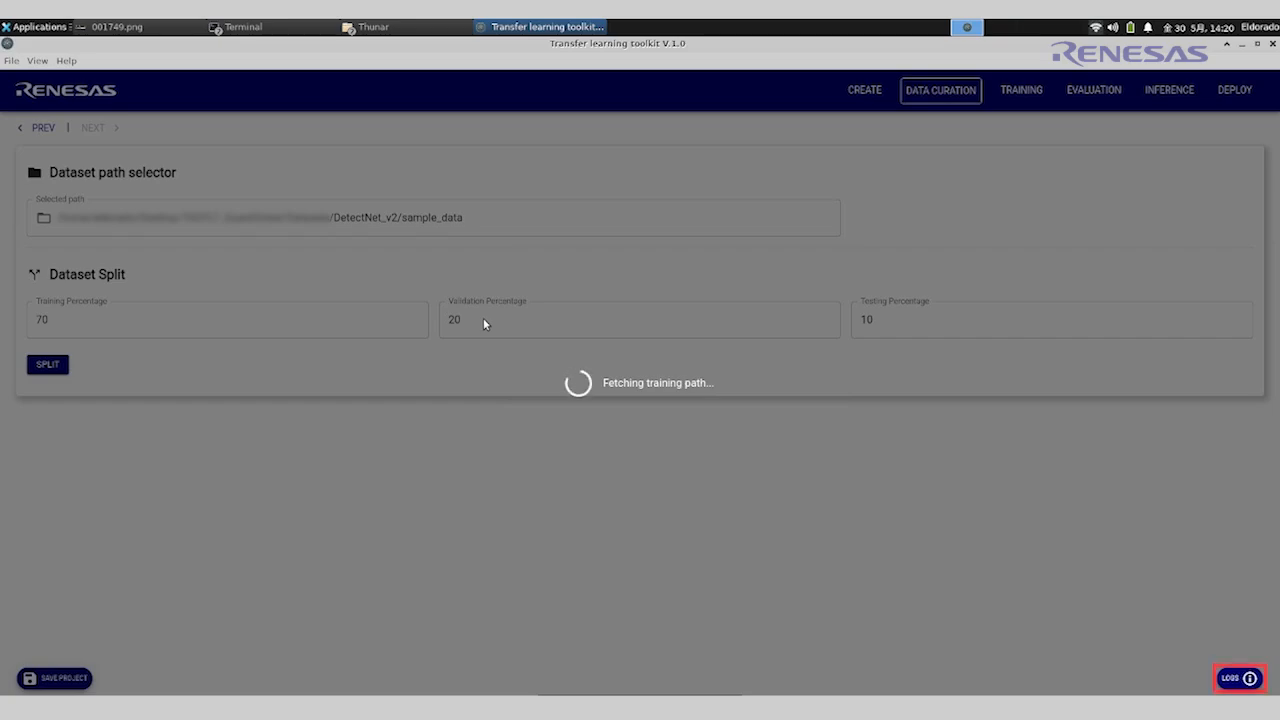
pyautogui.click(1248, 684)
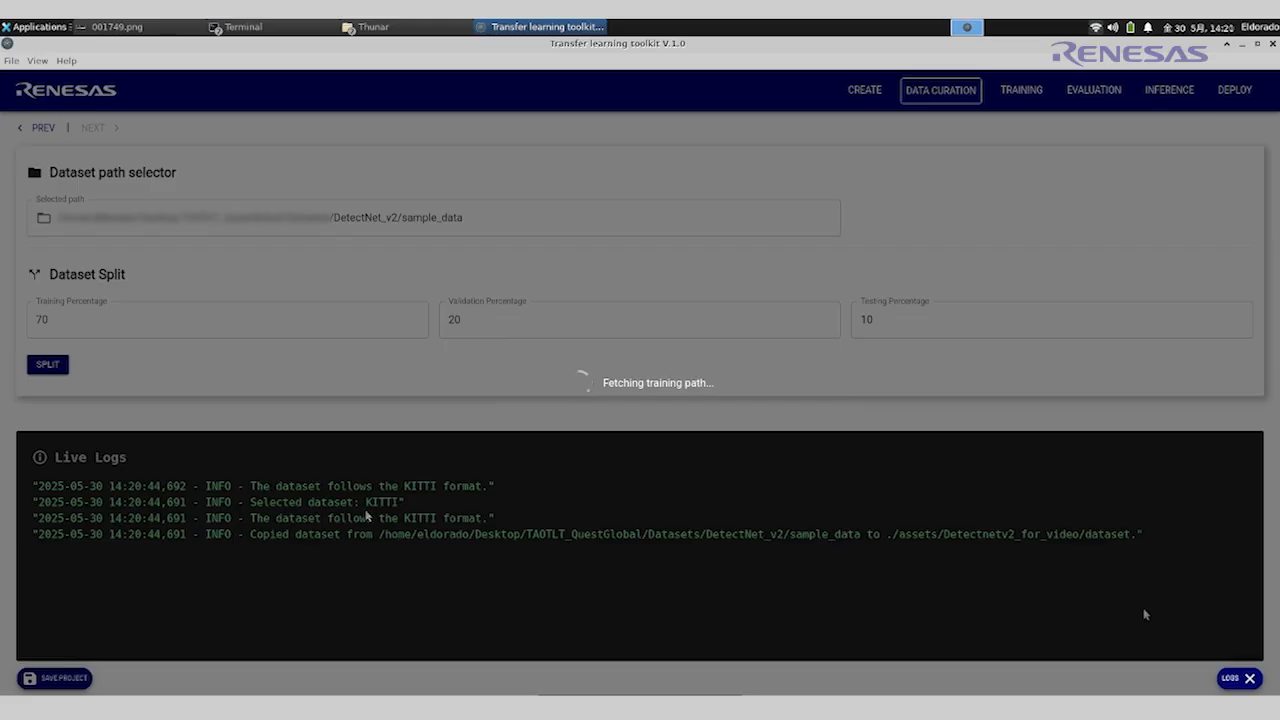
pyautogui.click(1250, 680)
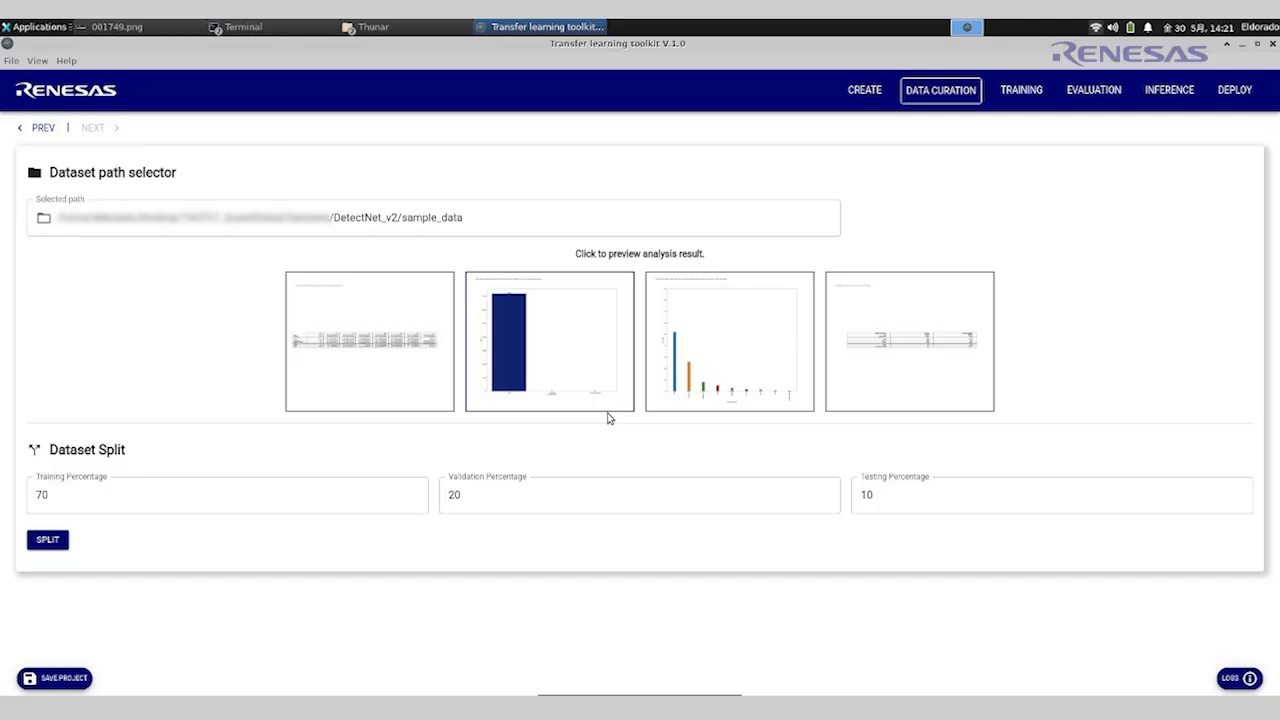
# - Review the per-object bounding box area statistics table in the dataset analysis results, and close the preview
pyautogui.click(391, 345)
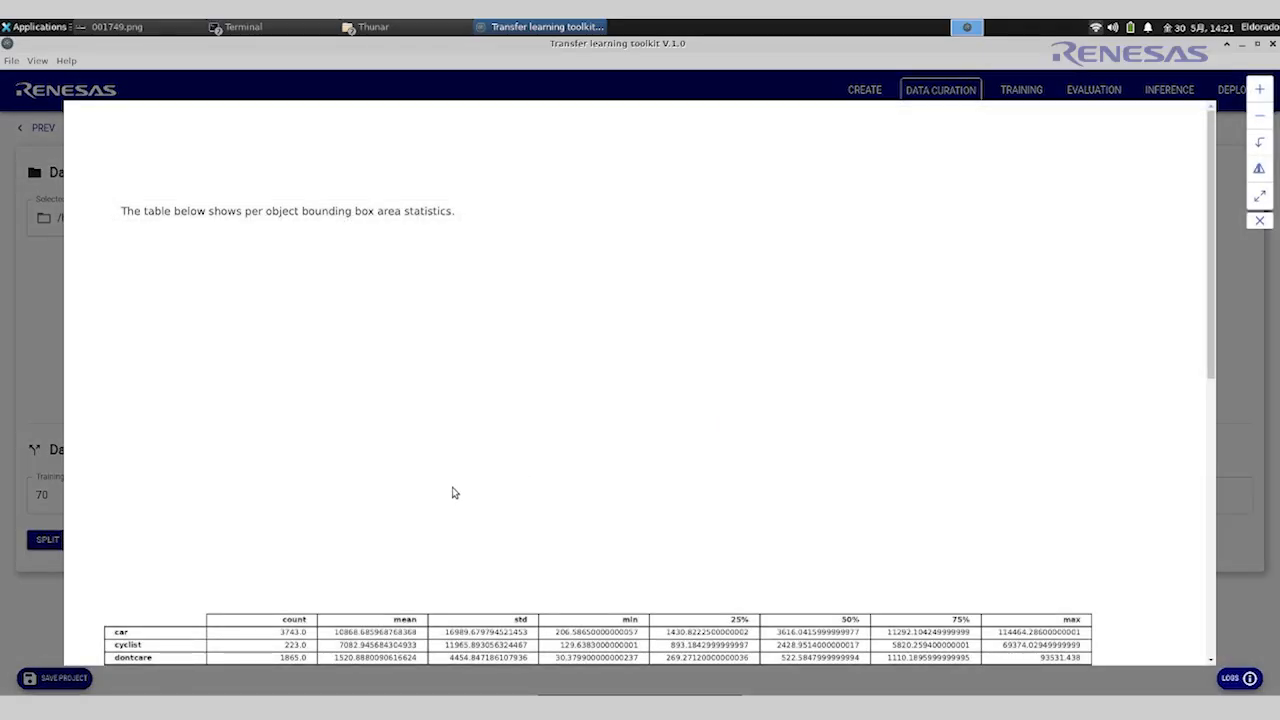
pyautogui.moveTo(1210, 245); pyautogui.dragTo(851, 360)
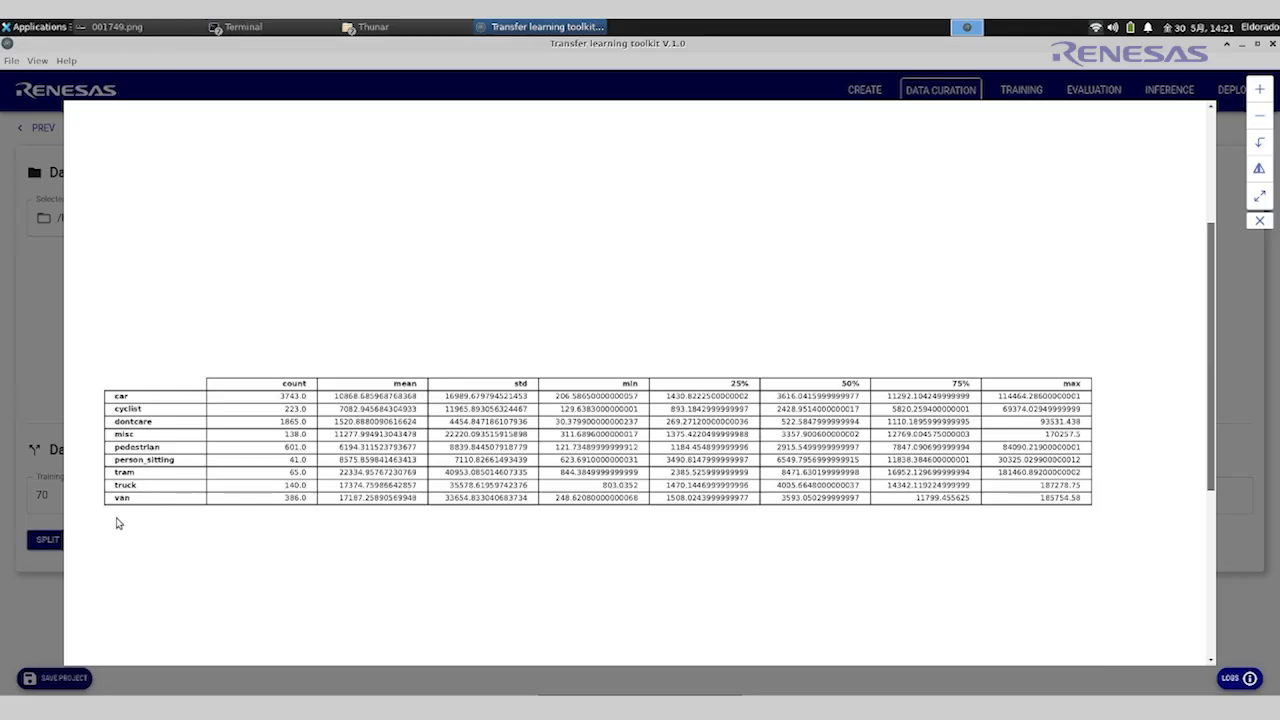
pyautogui.click(1259, 221)
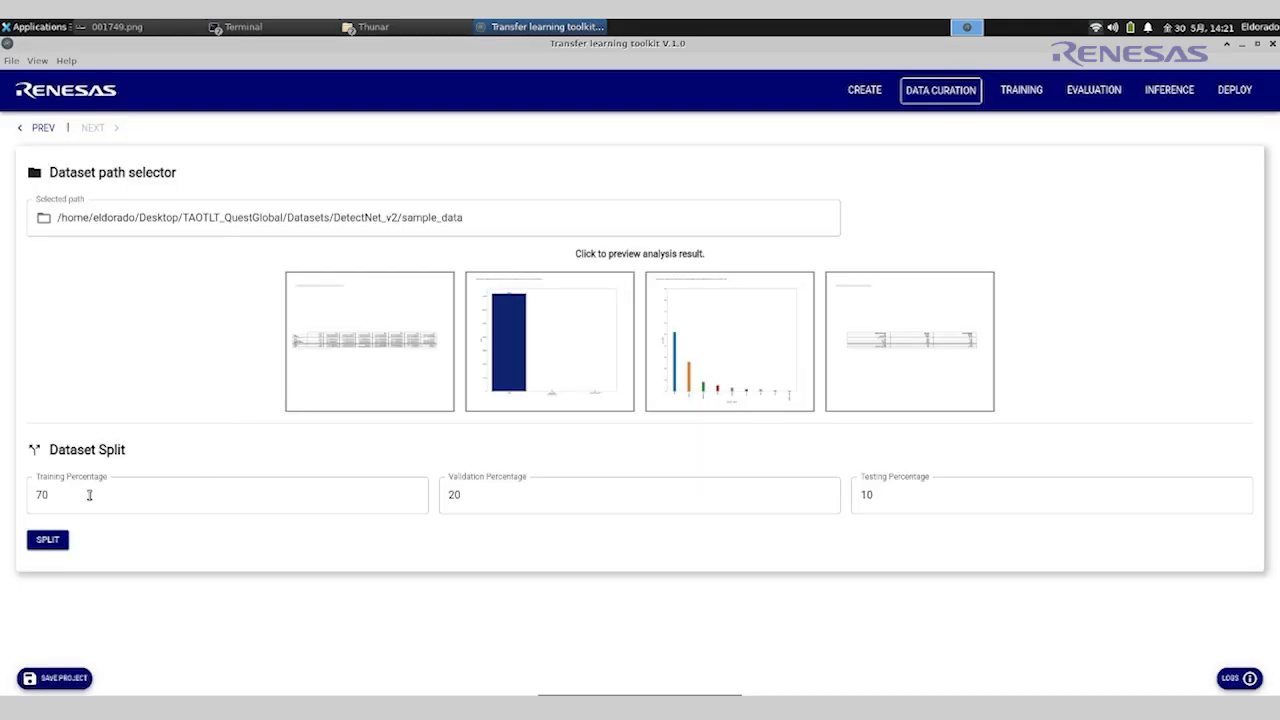
# - Split the dataset into 70% training, 20% validation and 10% testing, and proceed to training
pyautogui.click(57, 545)
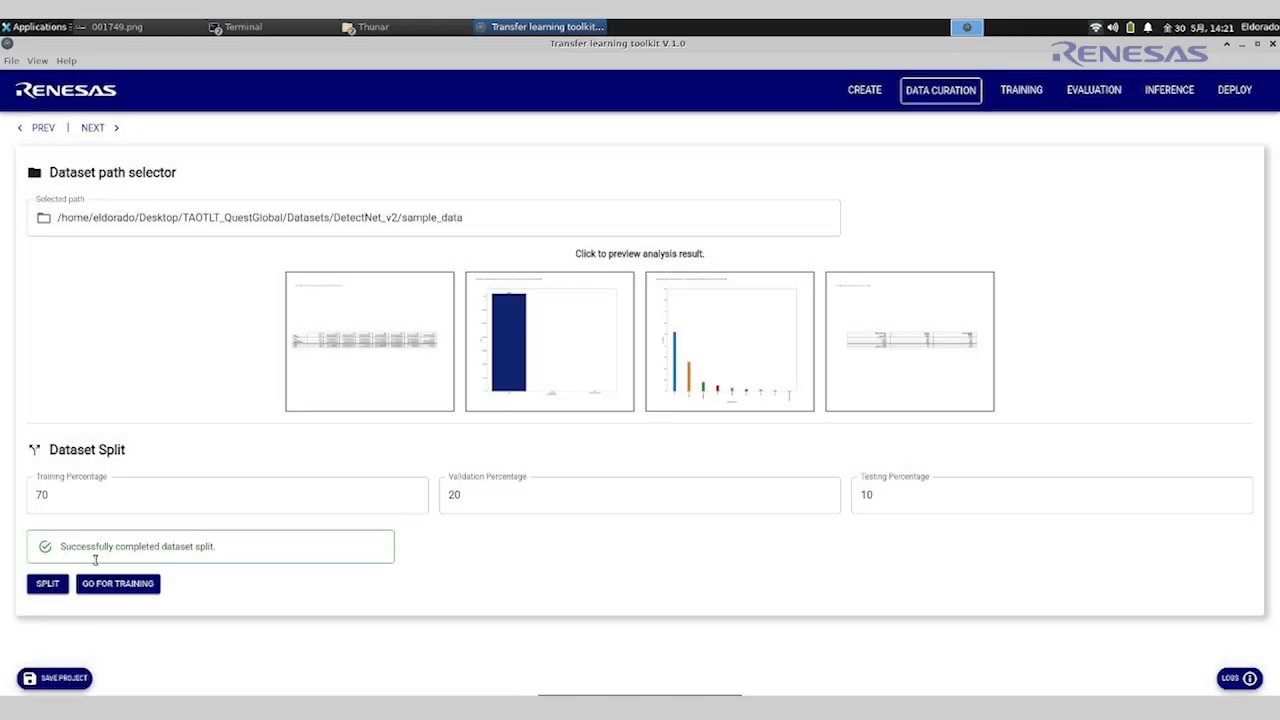
pyautogui.click(118, 588)
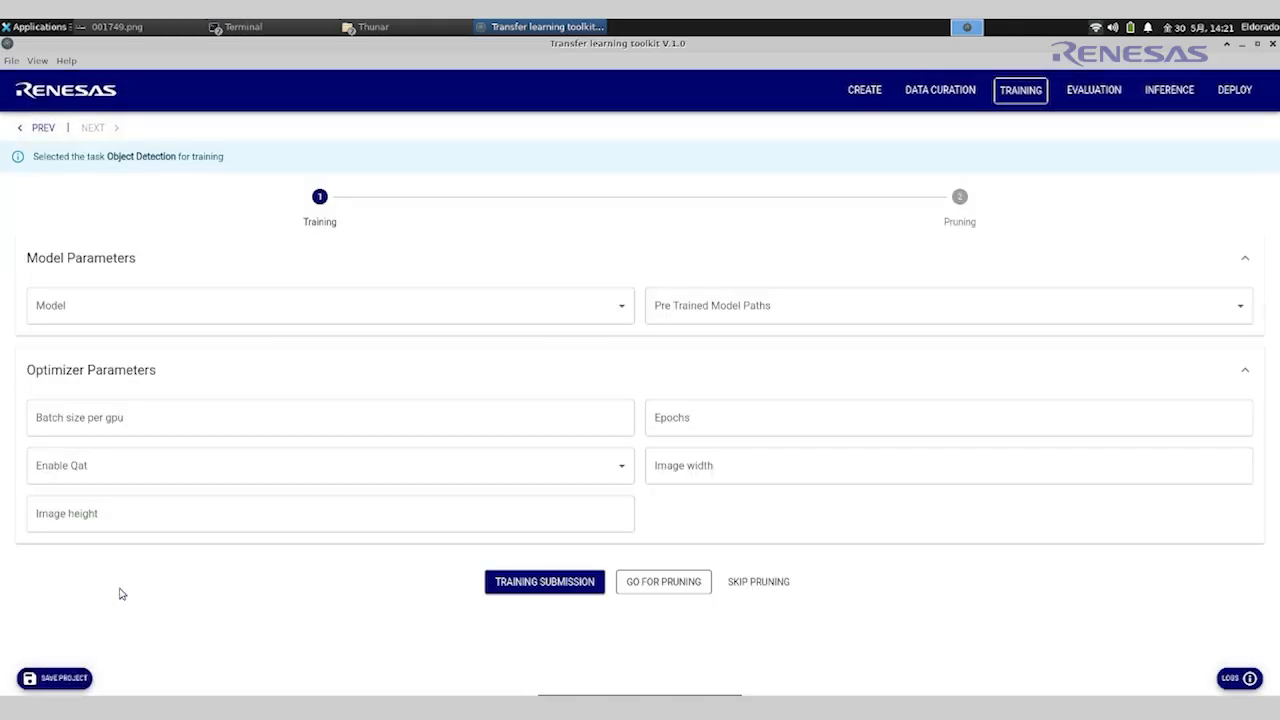
# - Submit training of the detectnet_v2 model using the pretrained resnet18.hdf5 with the default optimizer parameters
pyautogui.click(371, 297)
pyautogui.click(123, 352)
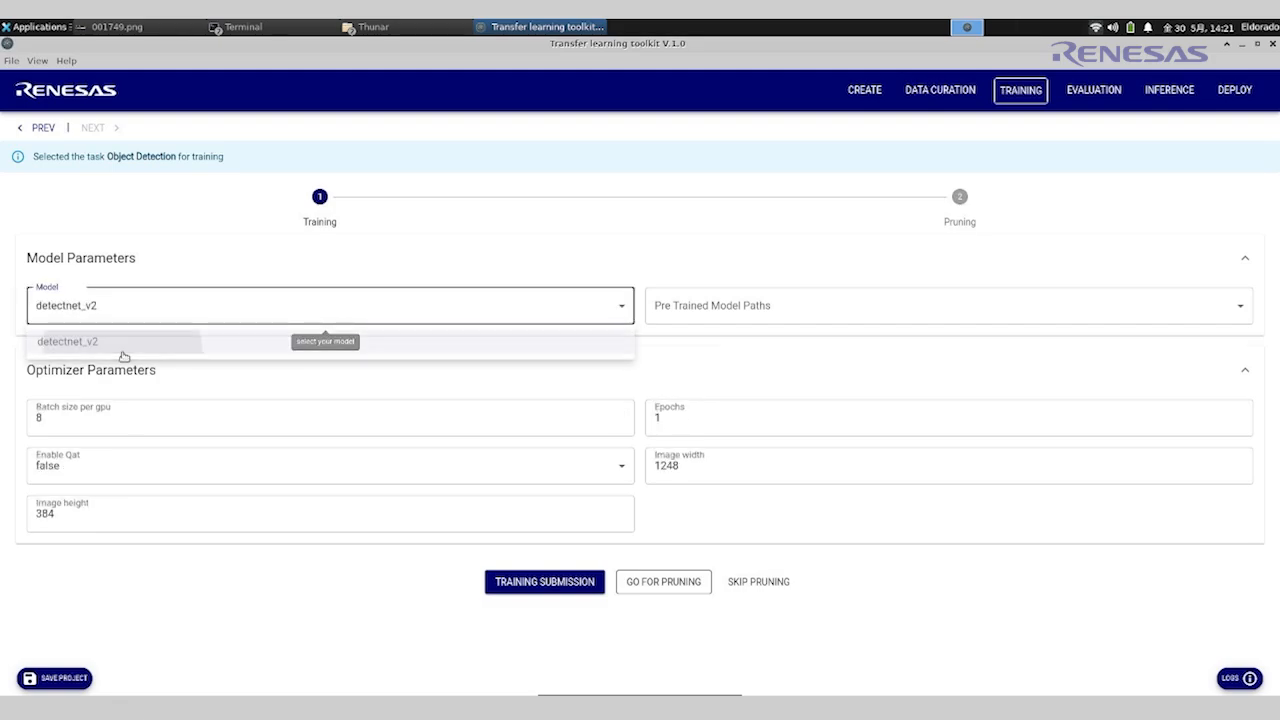
pyautogui.click(790, 316)
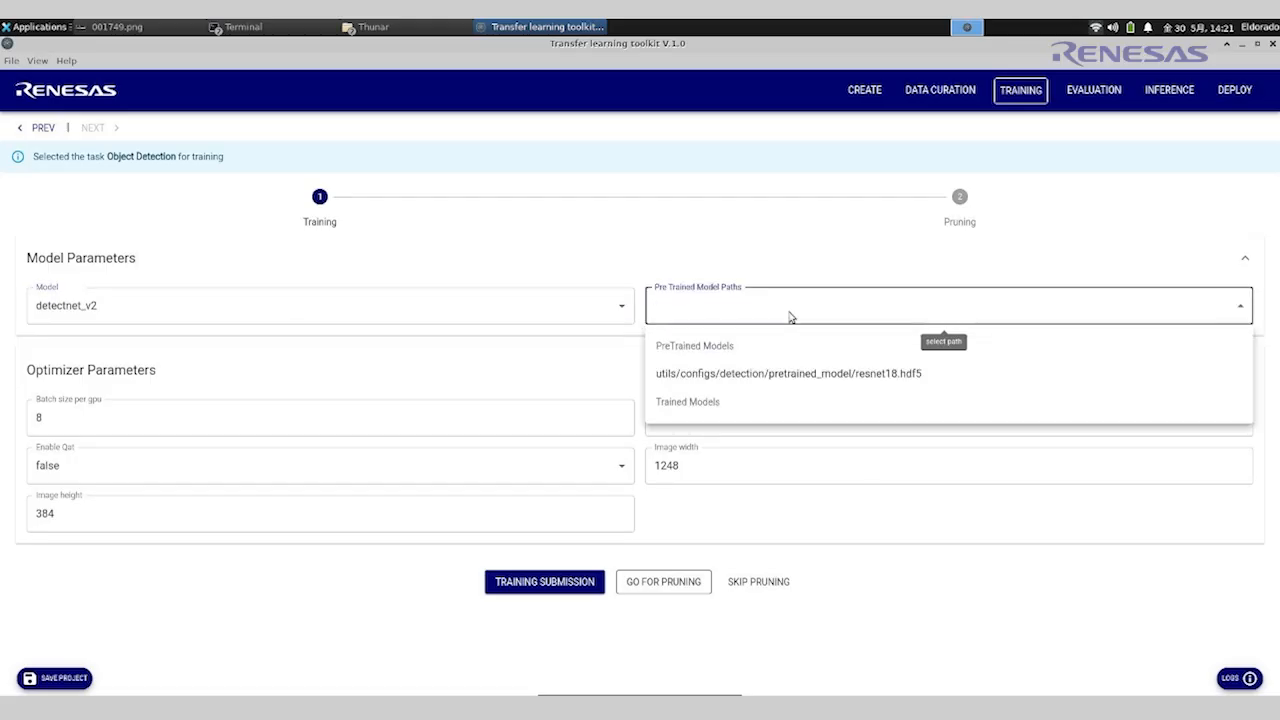
pyautogui.click(801, 374)
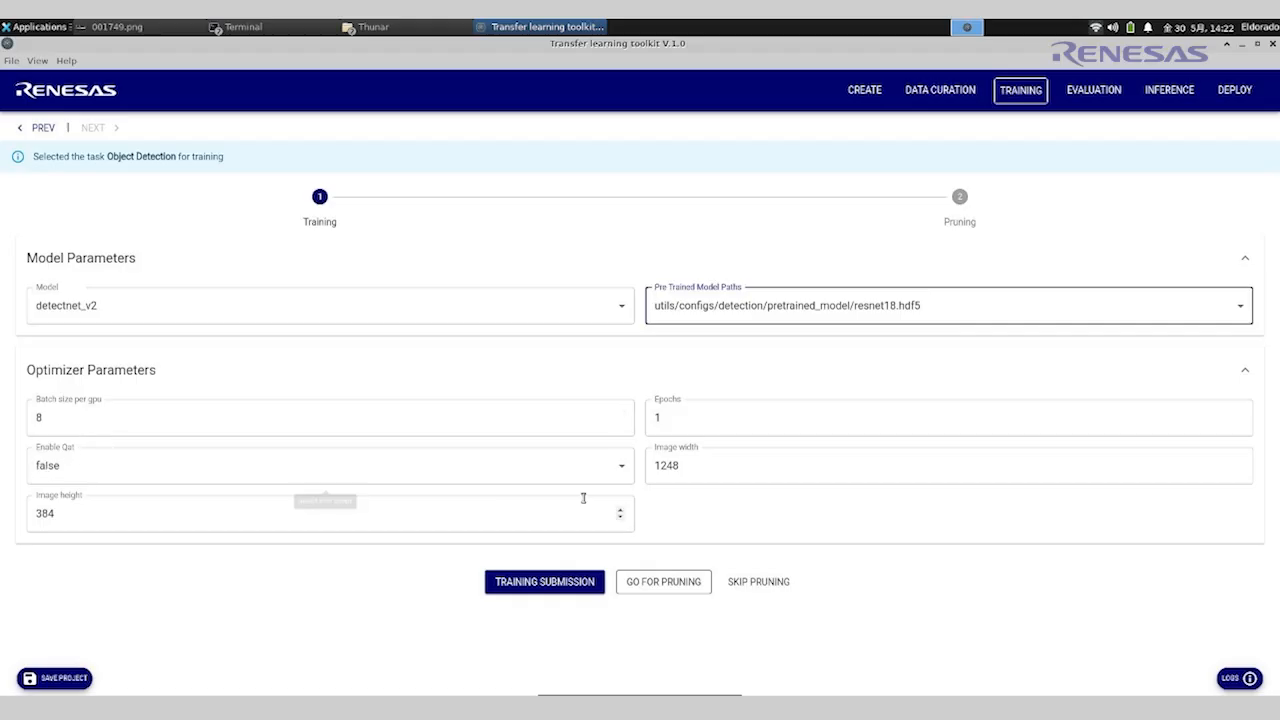
pyautogui.click(586, 580)
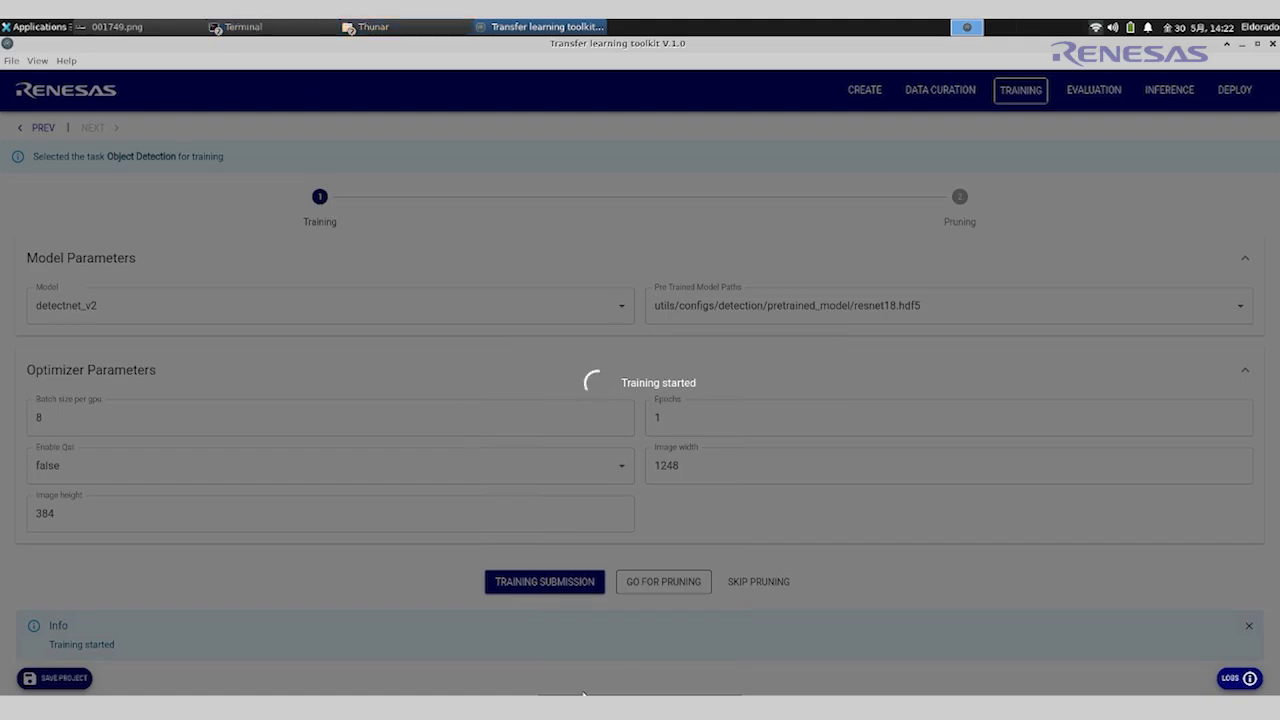
pyautogui.click(585, 683)
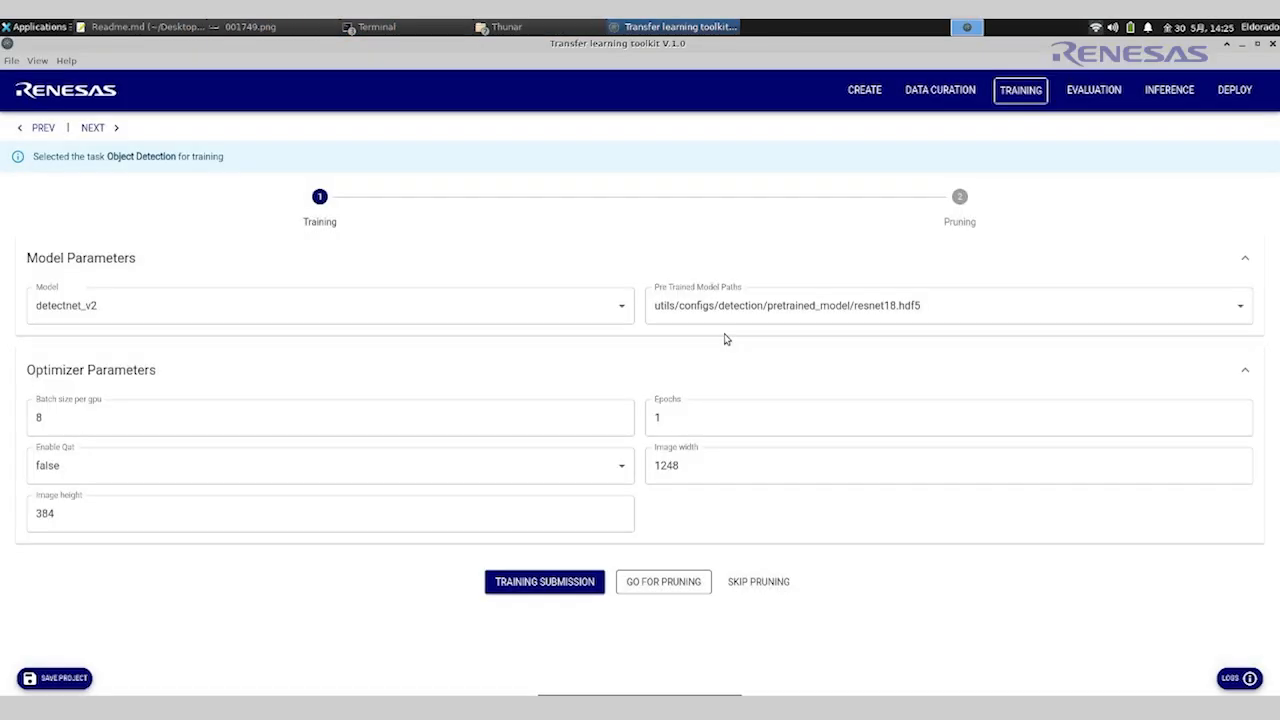
# - Proceed to pruning and prune the trained model.epoch-1.hdf5 with a threshold of 0.2
pyautogui.click(653, 584)
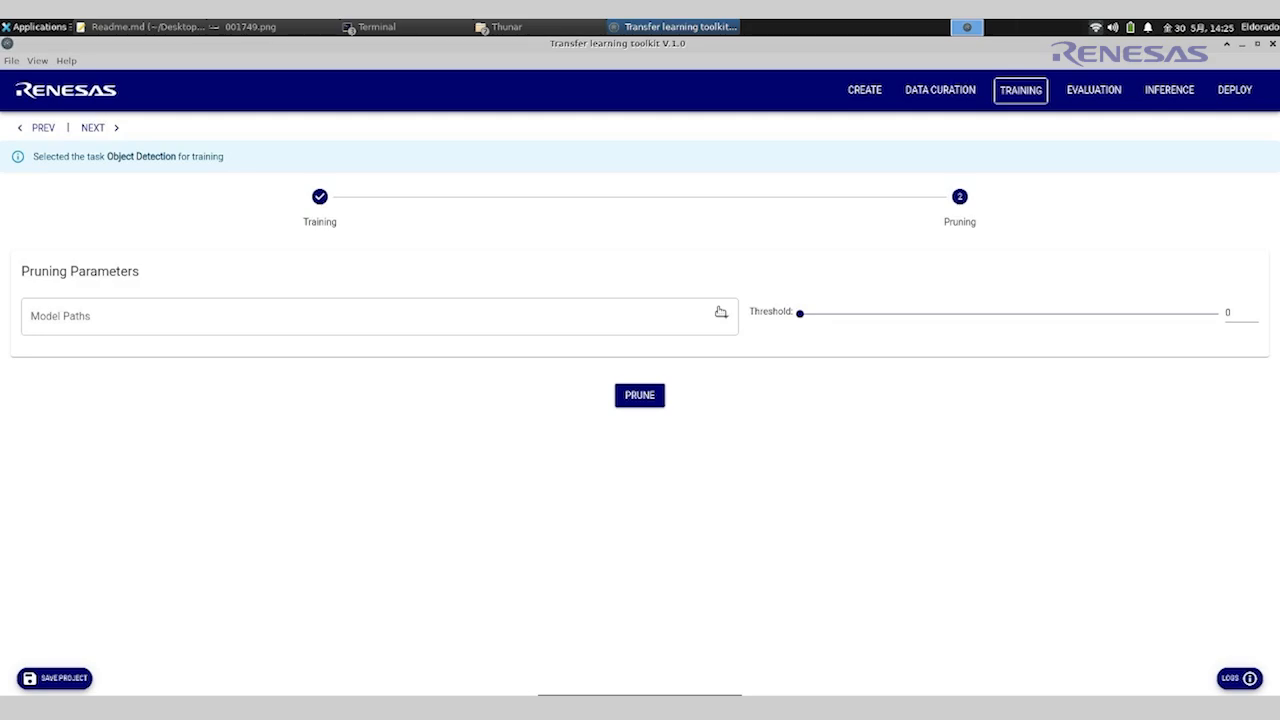
pyautogui.click(720, 312)
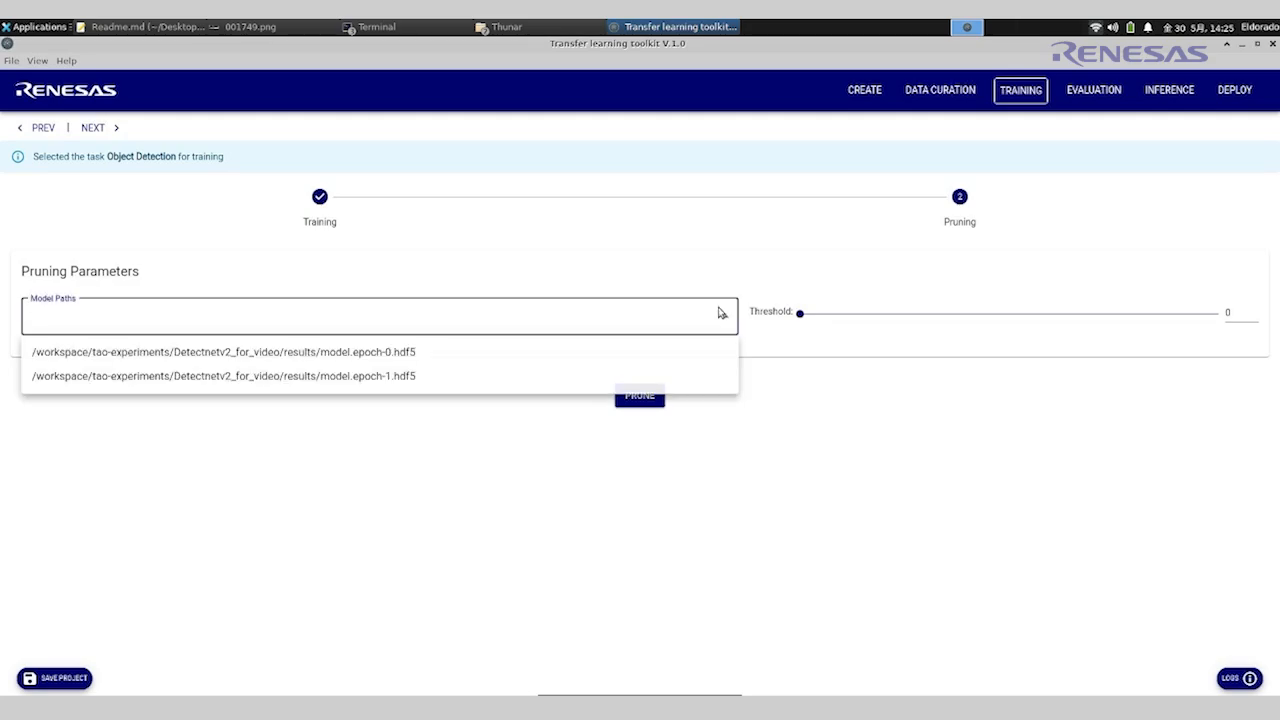
pyautogui.click(460, 376)
pyautogui.click(902, 318)
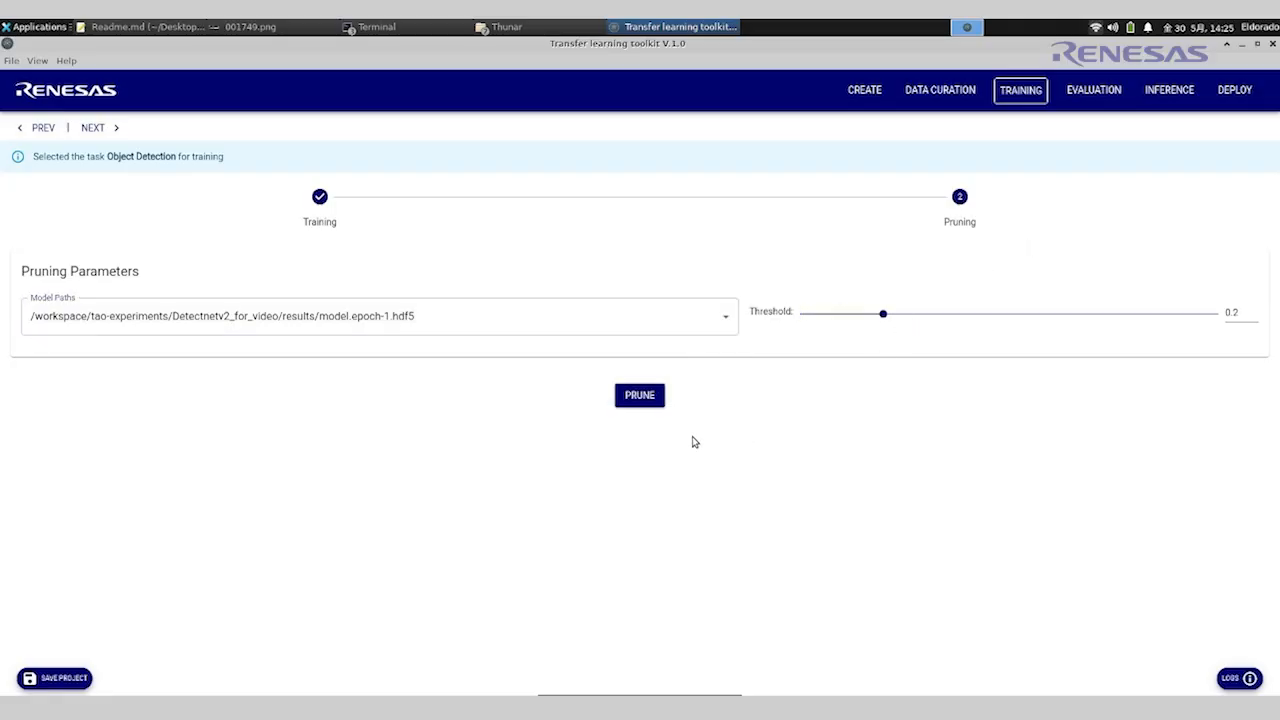
pyautogui.click(626, 402)
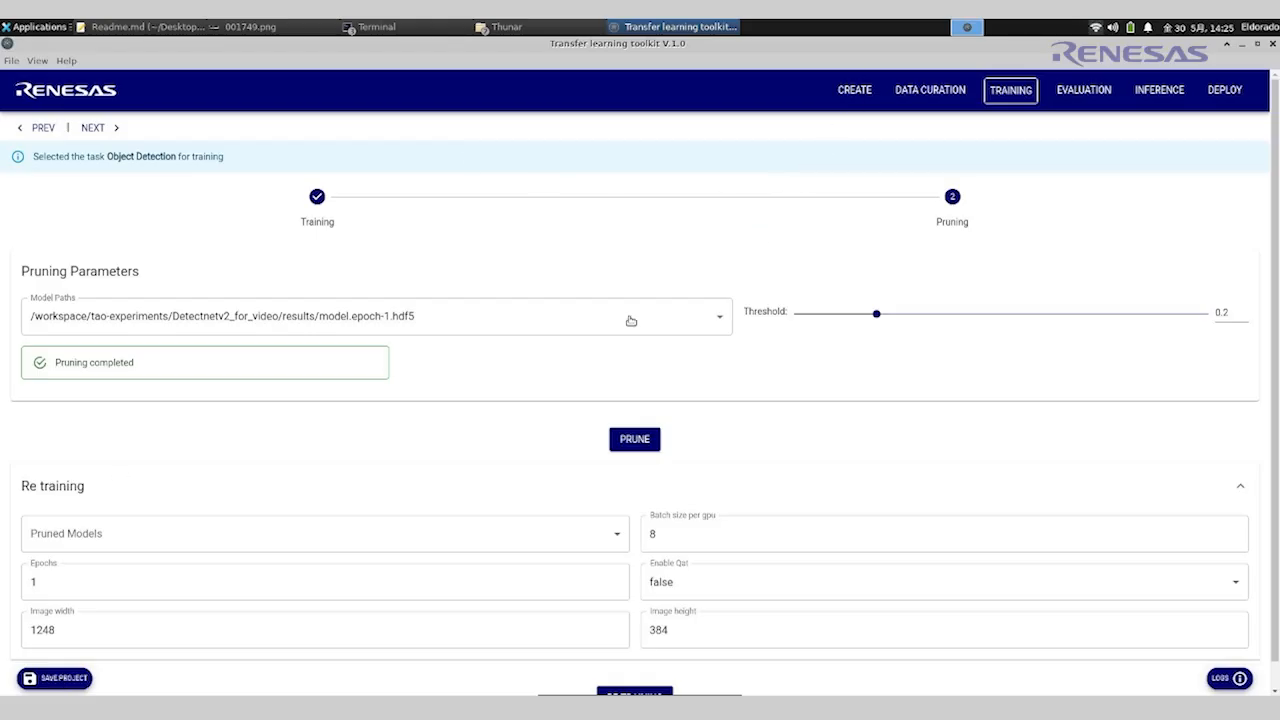
# - Choose pruned_model.hdf5 as the pruned model for re-training
pyautogui.scroll(-1, 628, 322)
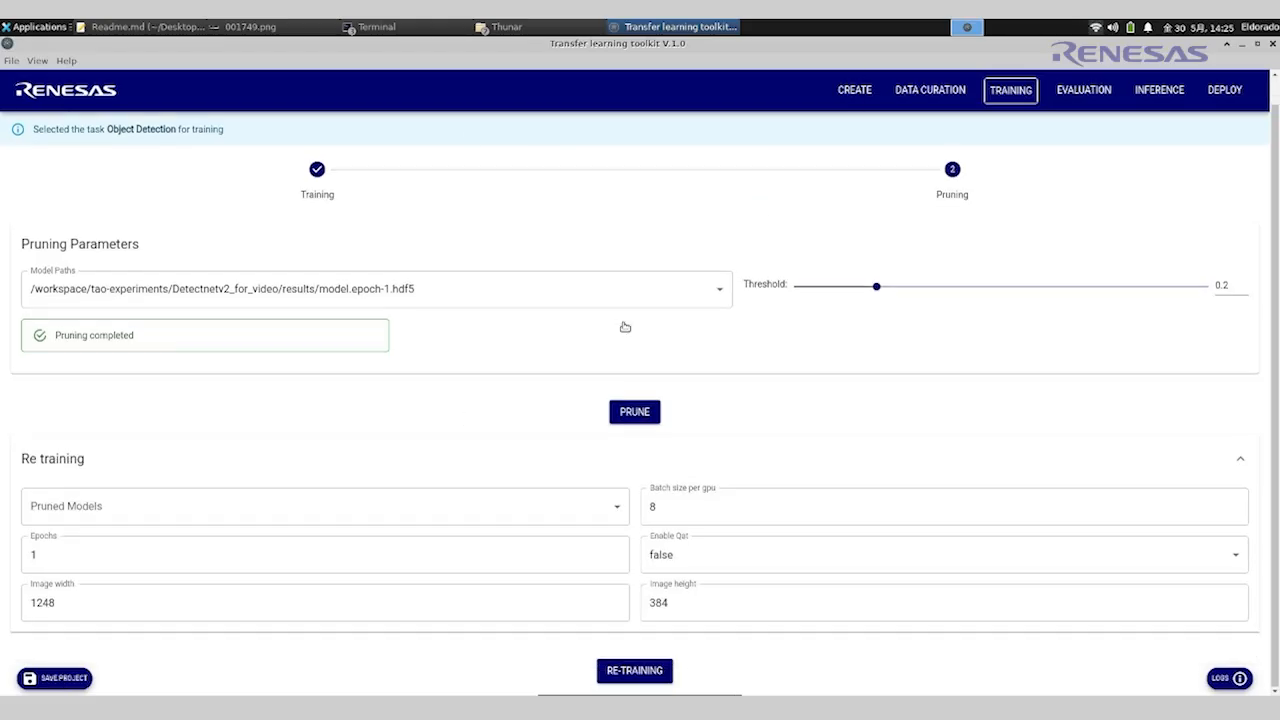
pyautogui.click(248, 516)
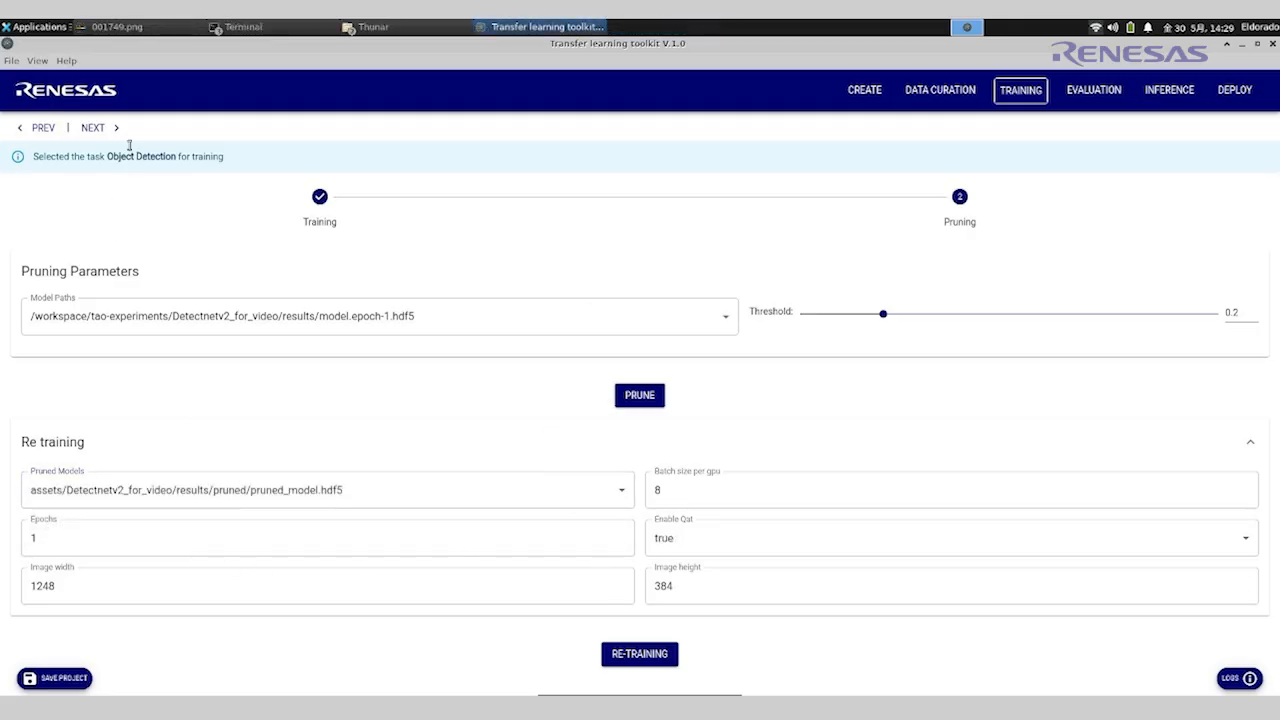
# - Proceed to evaluation and evaluate the re-trained model results_retrain/model.epoch-120.hdf5, dismissing the completion message
pyautogui.click(96, 128)
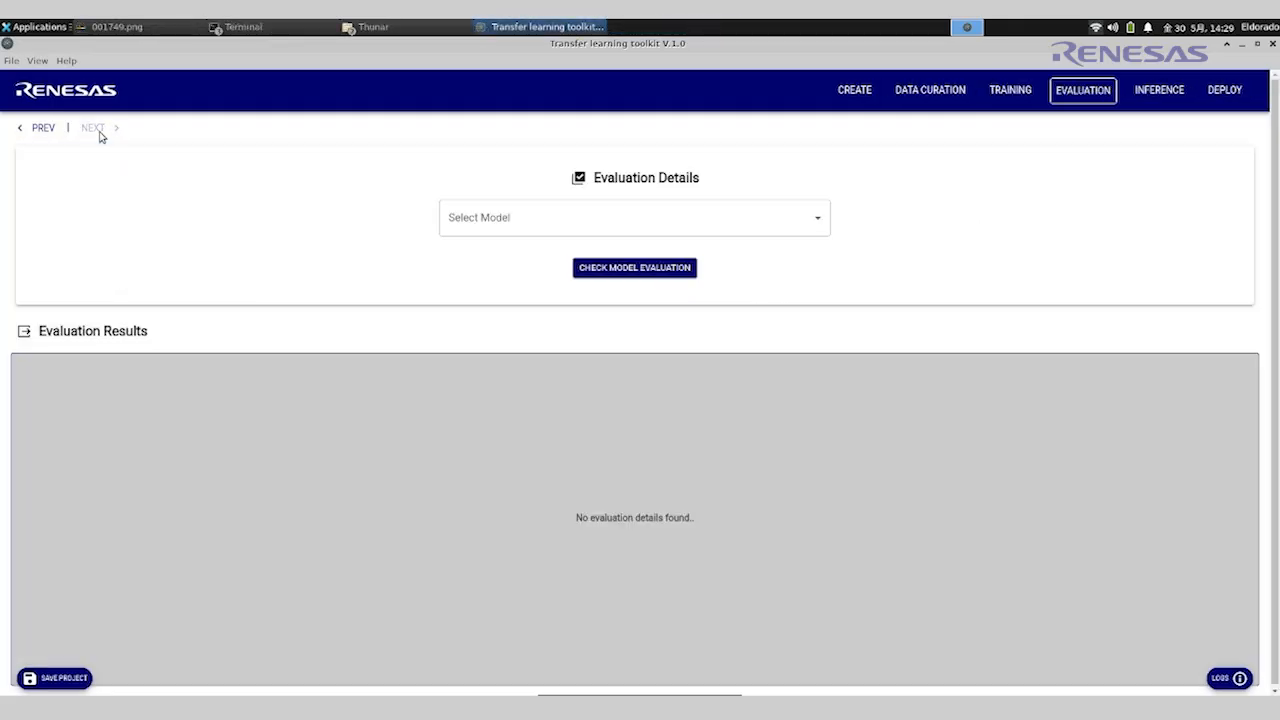
pyautogui.click(619, 229)
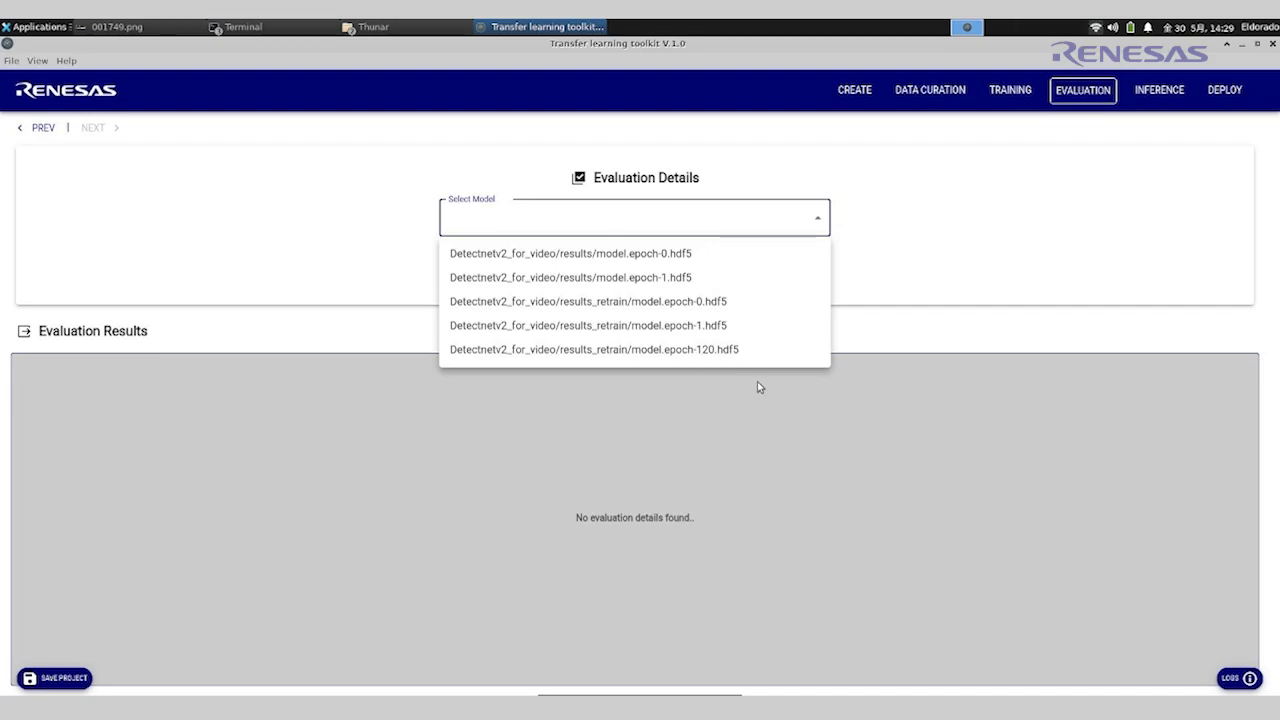
pyautogui.click(720, 350)
pyautogui.click(657, 266)
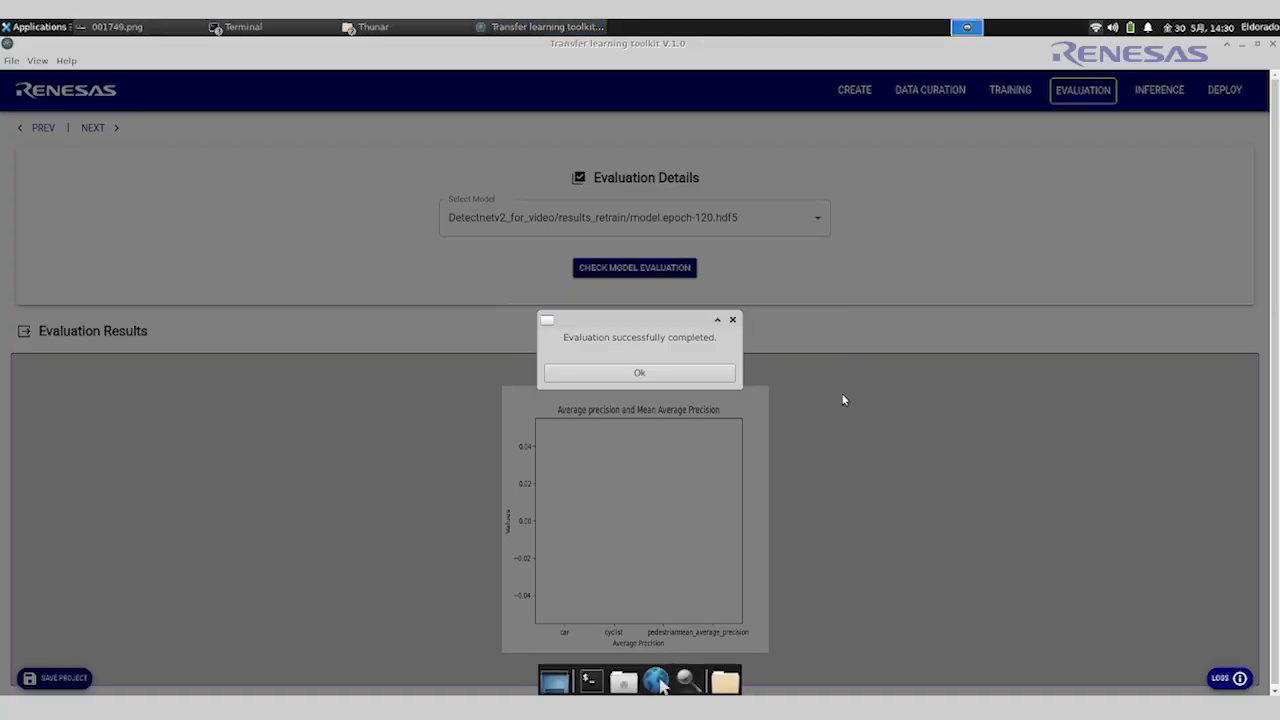
pyautogui.click(690, 373)
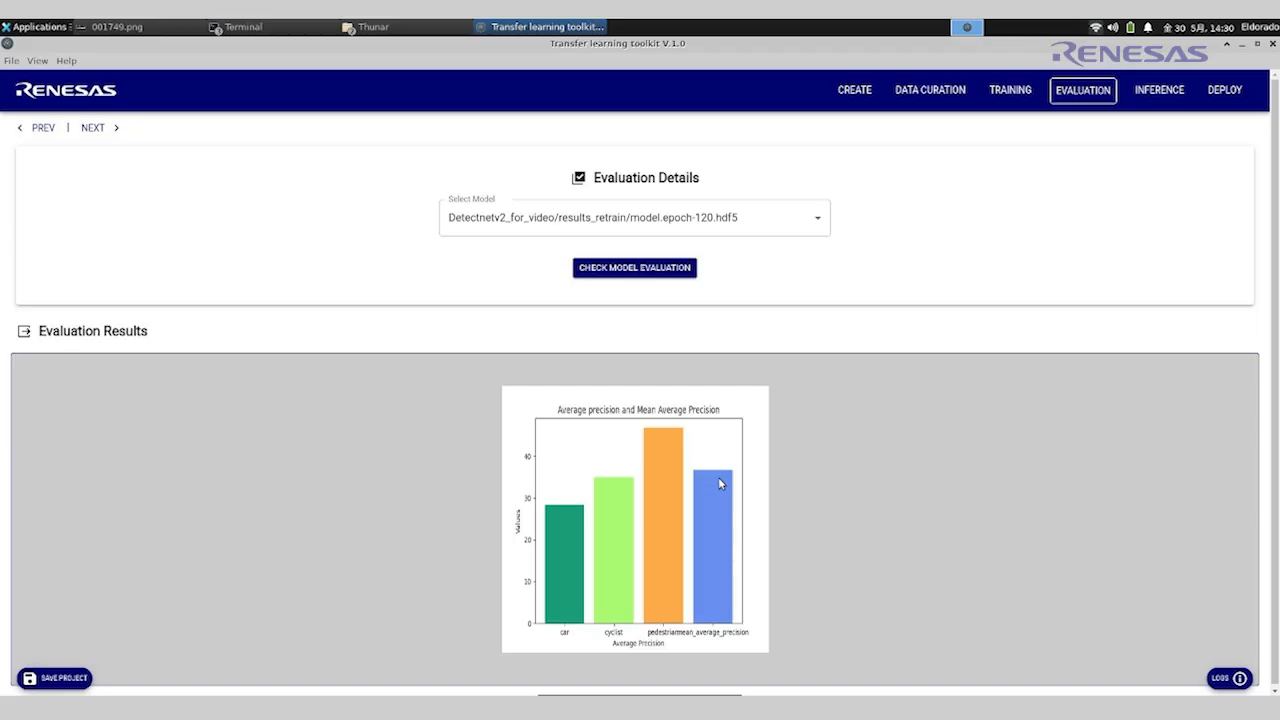
# - Proceed to inference, upload the test image 001673.png and run a prediction on it to check the detections
pyautogui.click(115, 131)
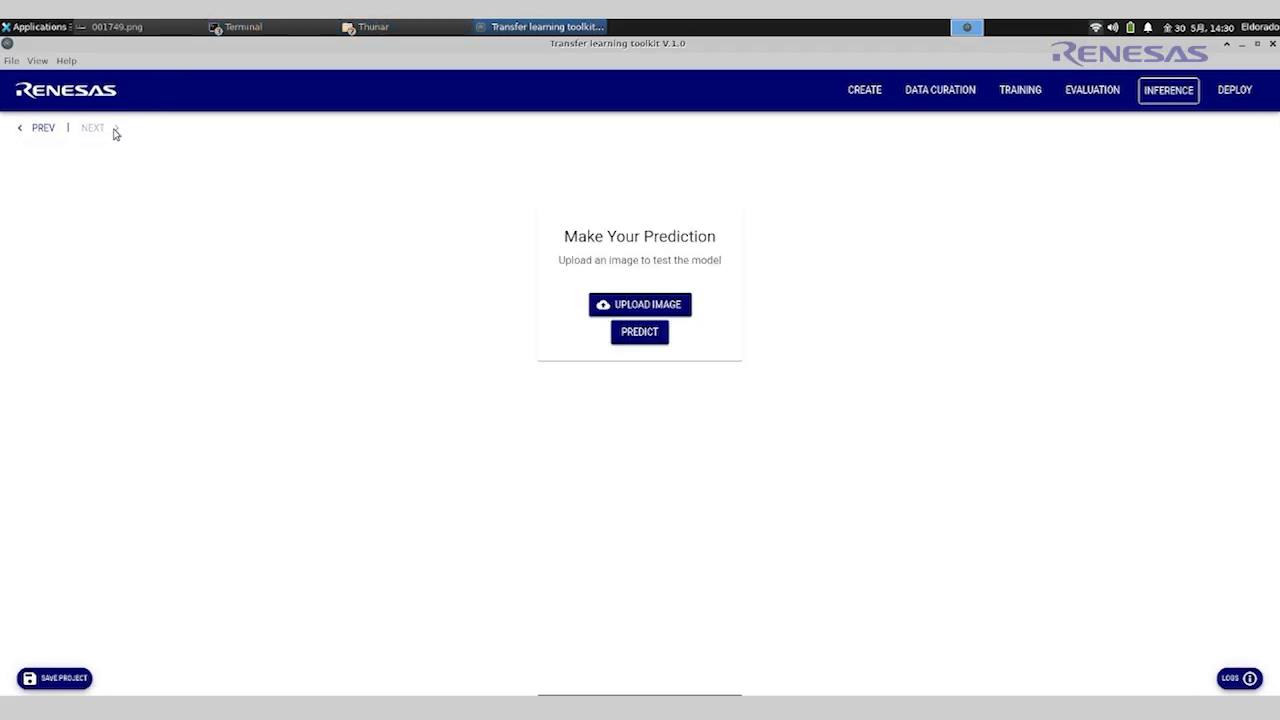
pyautogui.click(660, 303)
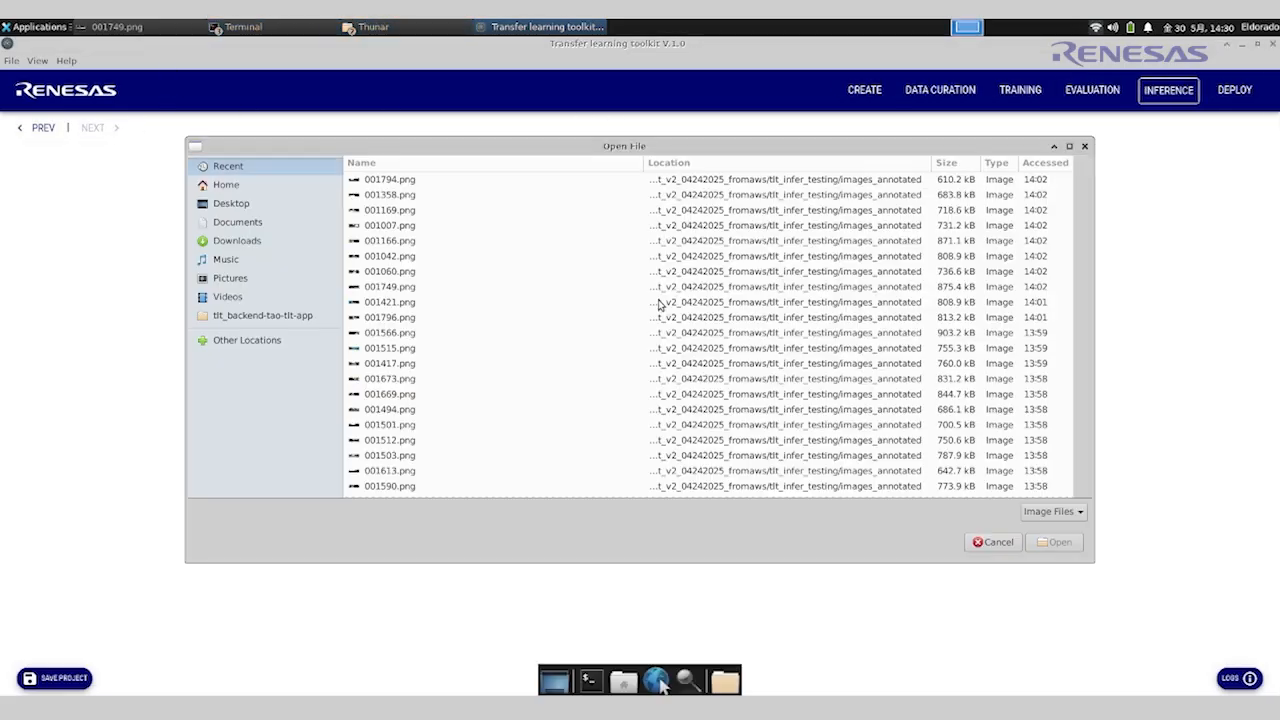
pyautogui.scroll(-5, 400, 195)
pyautogui.doubleClick(406, 214)
pyautogui.click(648, 356)
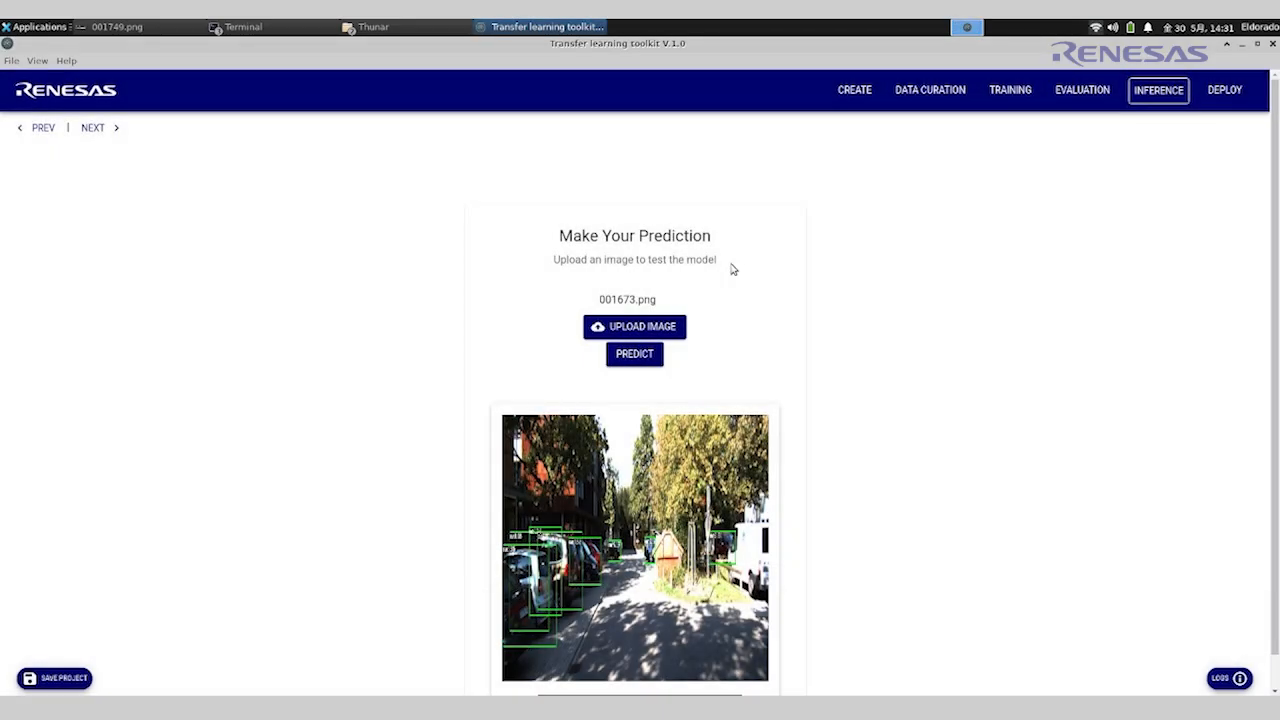
pyautogui.scroll(-2, 729, 334)
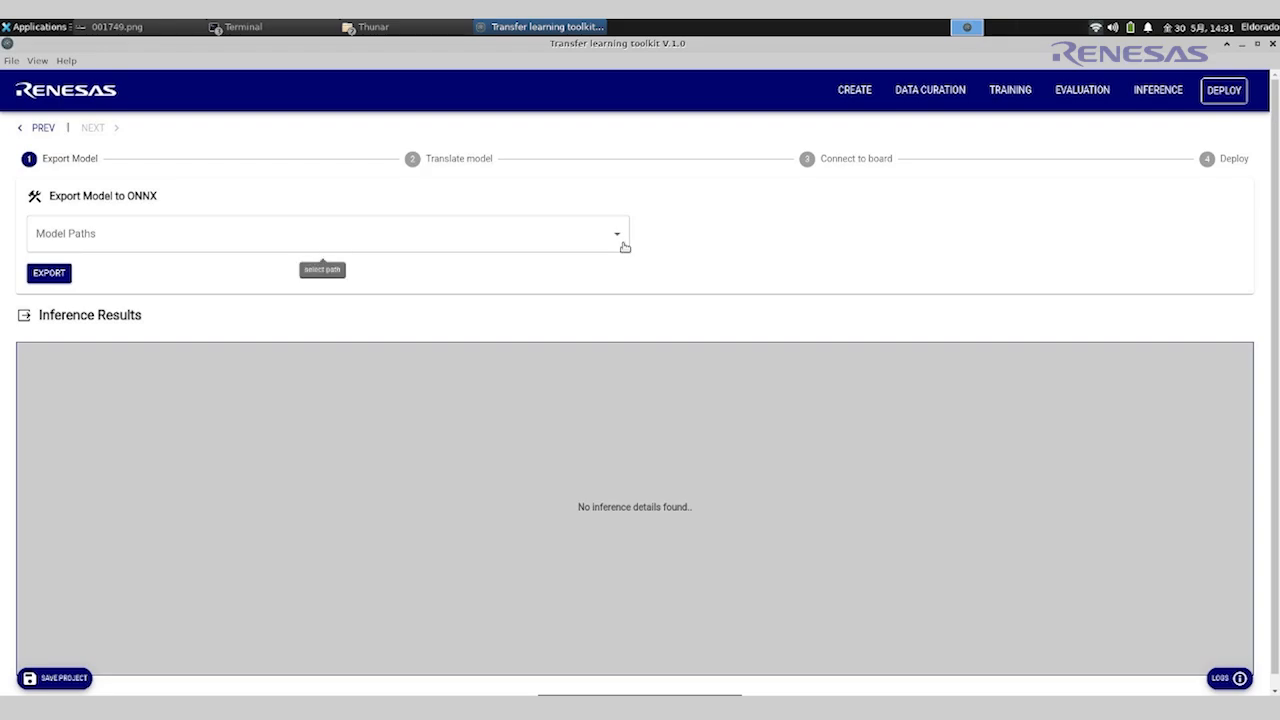
# - Export the re-trained model results_retrain/model.epoch-120.hdf5 to ONNX for deployment and translate the exported model
pyautogui.click(624, 246)
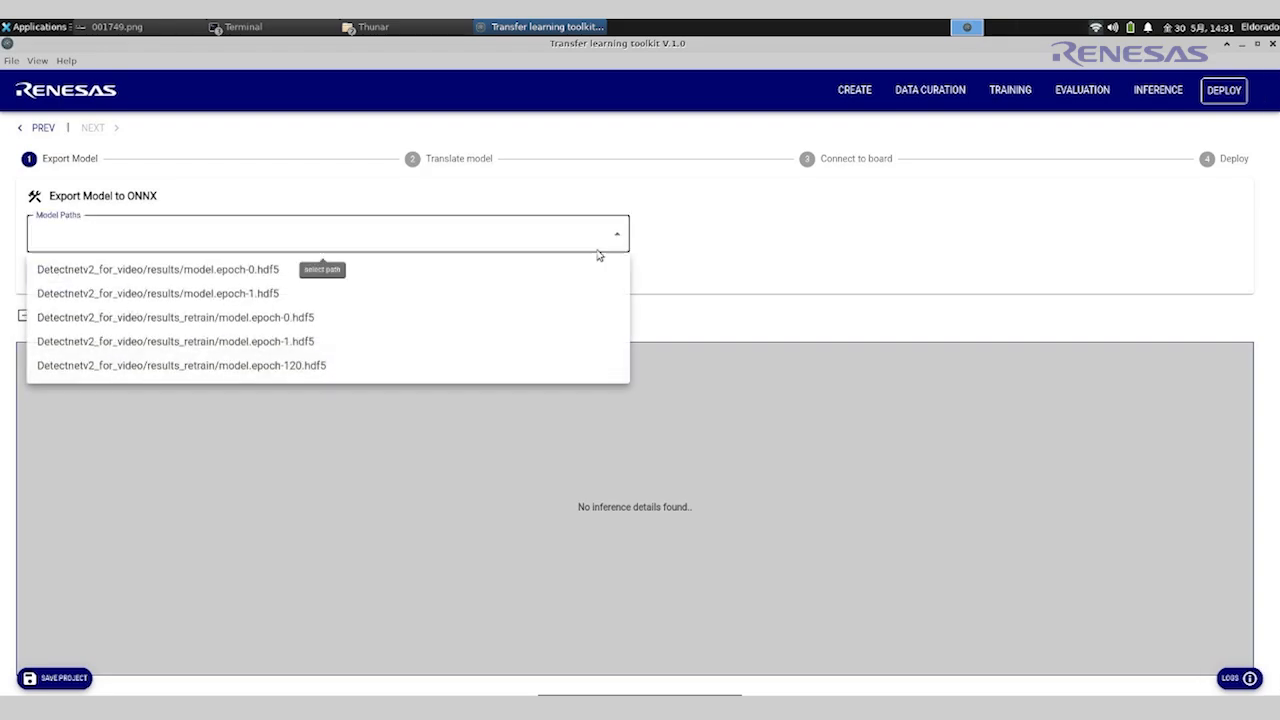
pyautogui.click(321, 368)
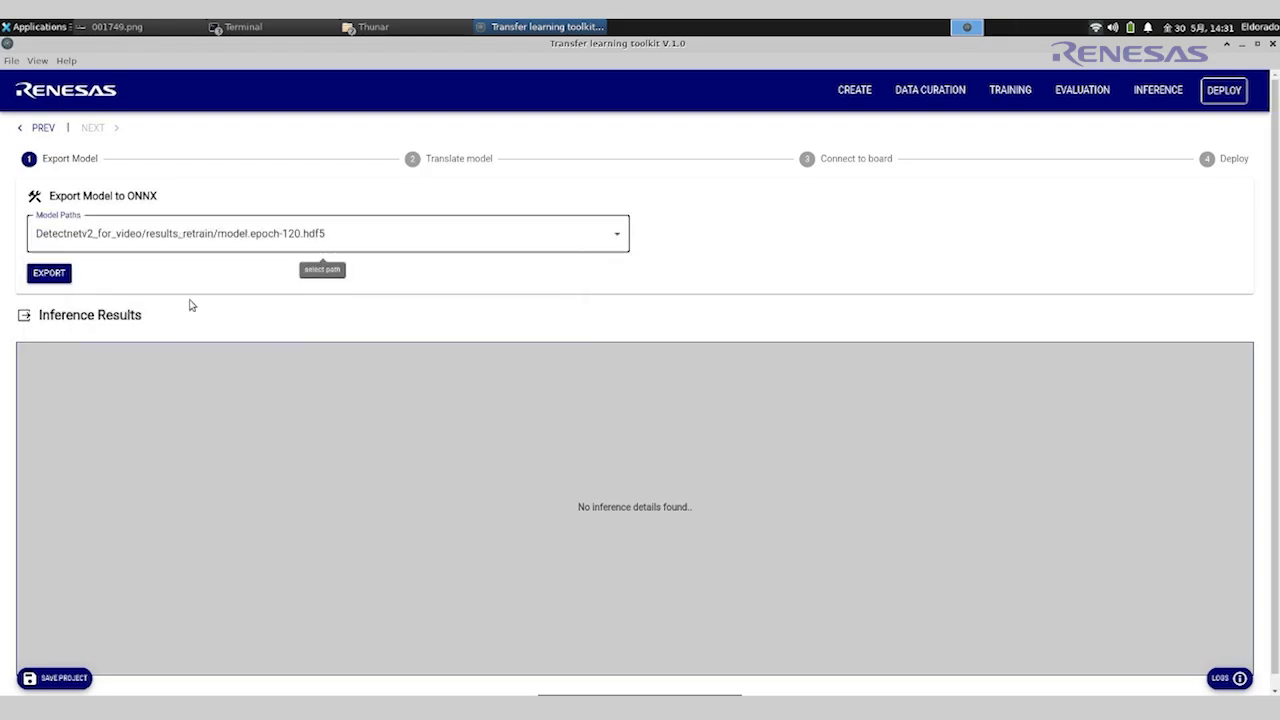
pyautogui.click(58, 277)
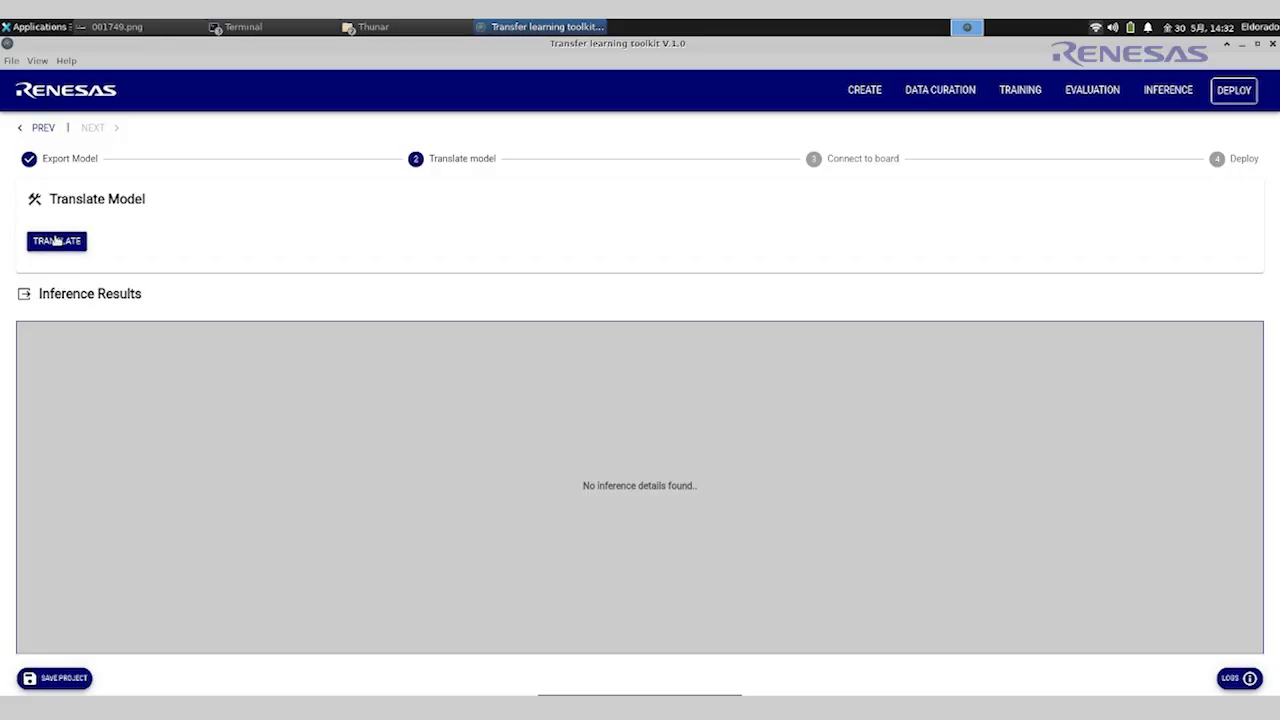
pyautogui.click(55, 240)
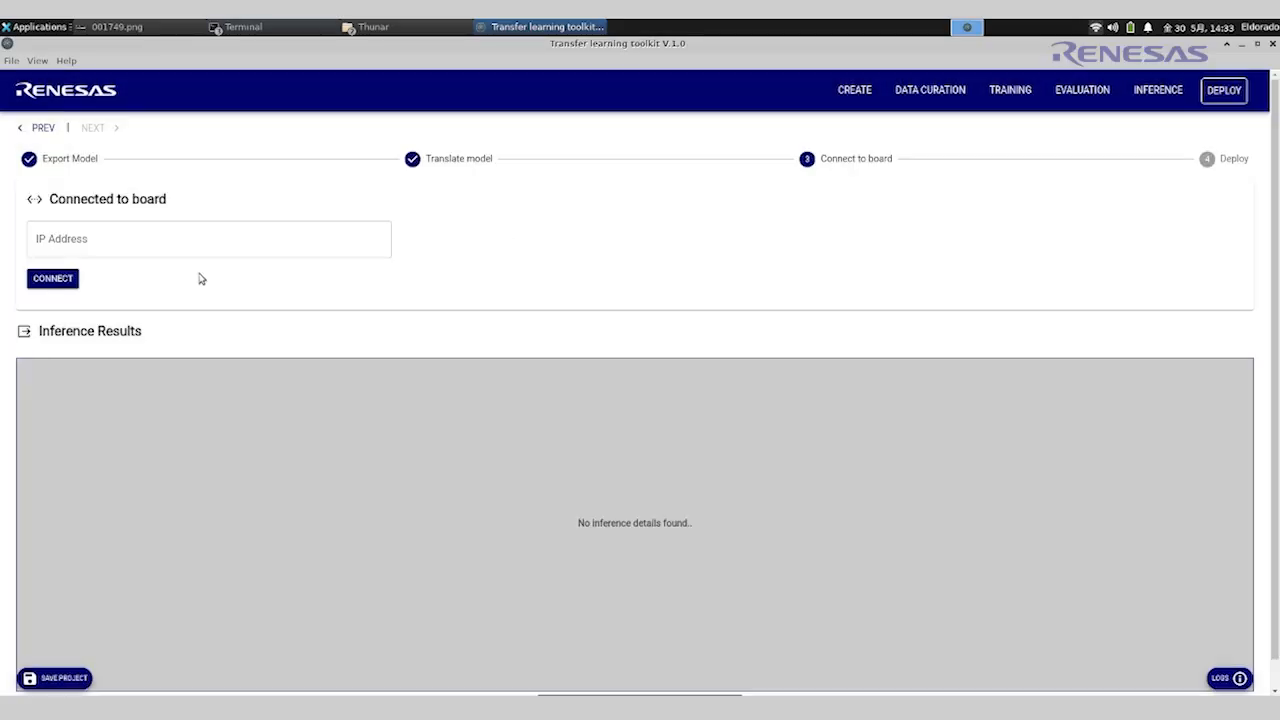
# - Connect to the board at IP address 192.168.1.11 and deploy the translated model to run live inference
pyautogui.click(179, 244)
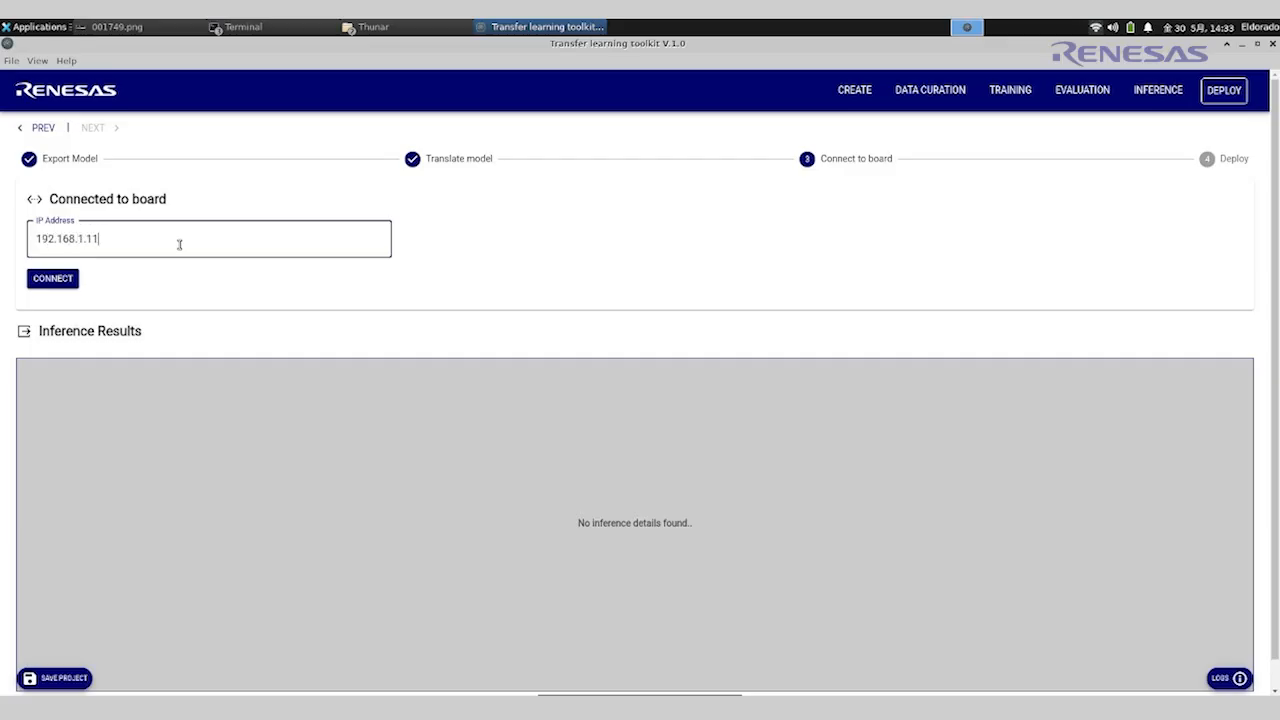
pyautogui.click(66, 280)
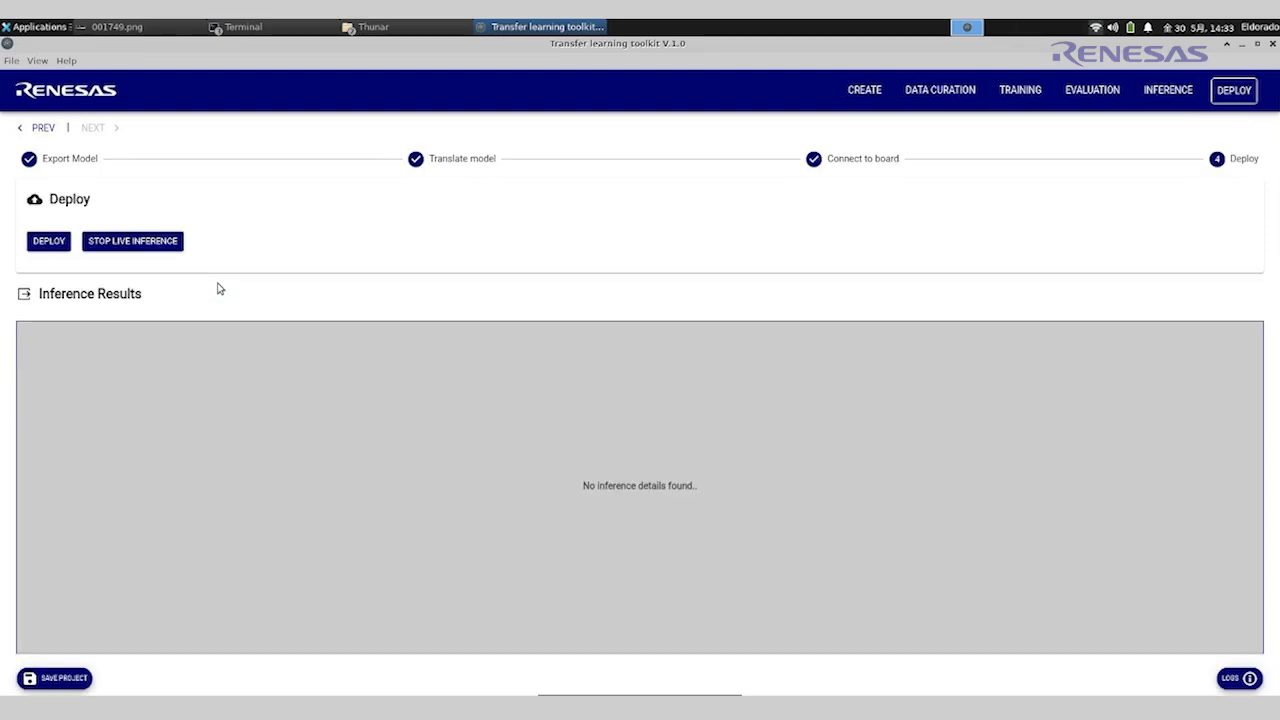
pyautogui.click(49, 245)
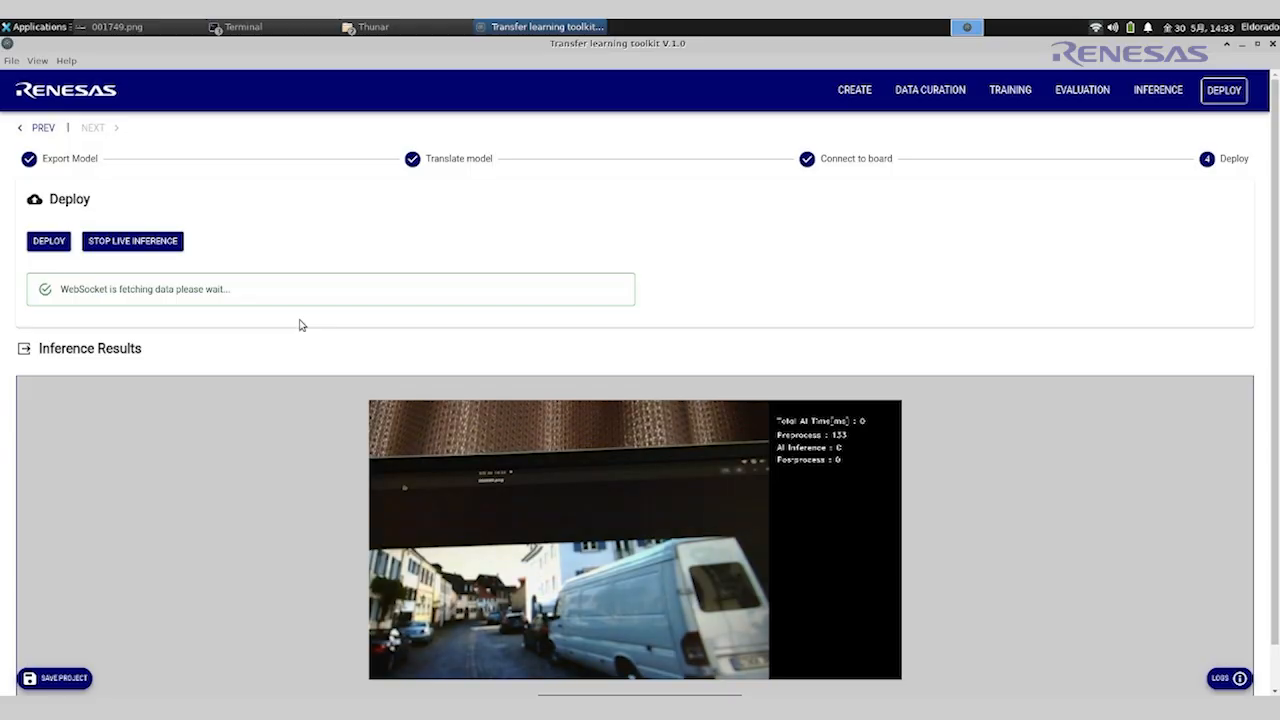
pyautogui.scroll(-1, 290, 332)
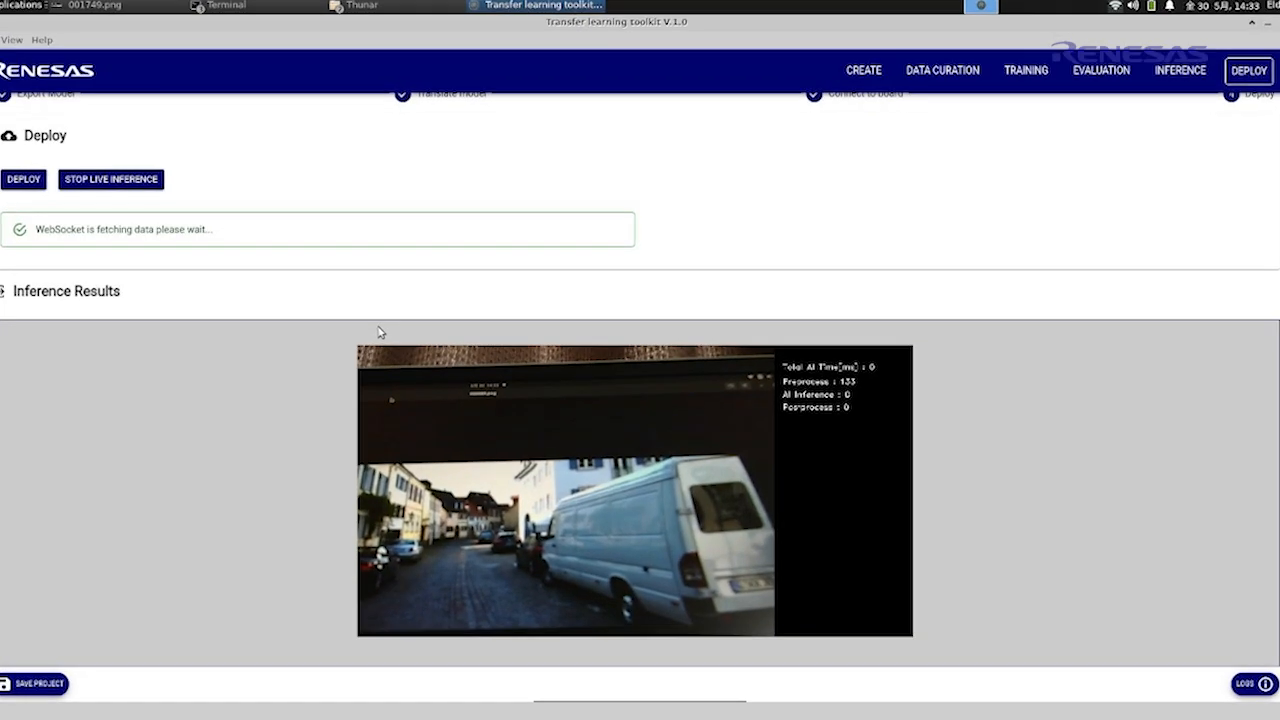